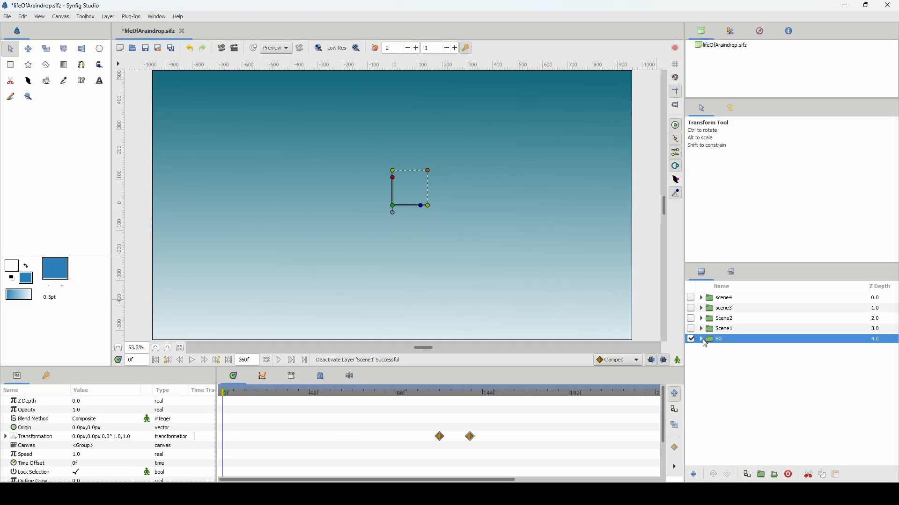
Expand the BG group and examine its gradient layer's two end points on the canvas
click(701, 339)
click(726, 352)
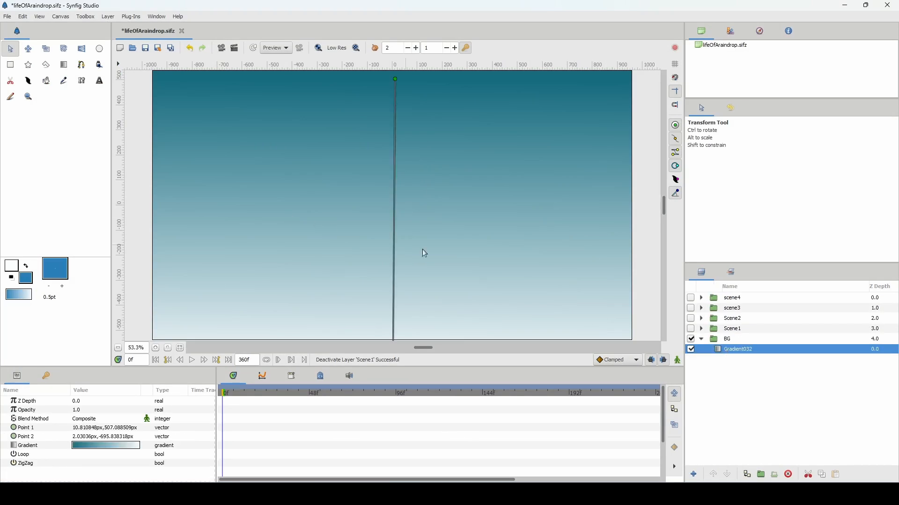
scroll(134, 346, down, 1)
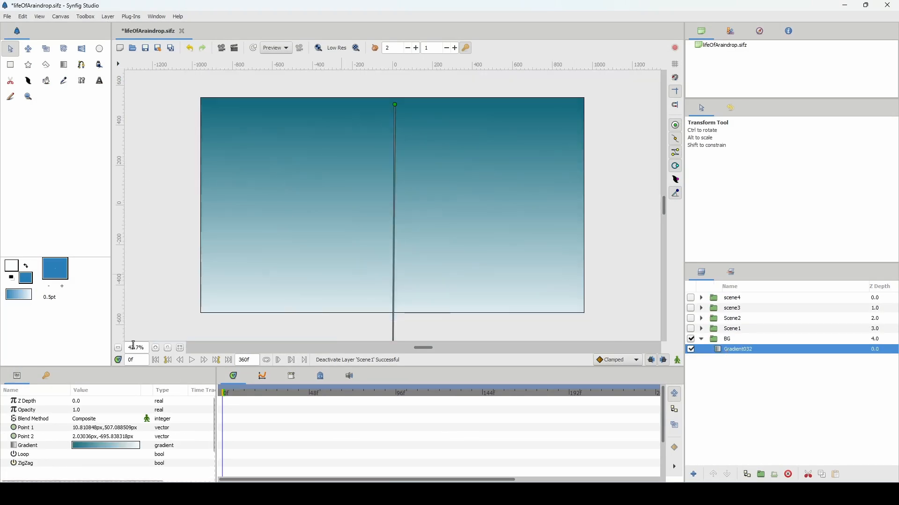
mouse_move(367, 282)
mouse_down()
mouse_move(356, 247)
mouse_move(363, 275)
mouse_up()
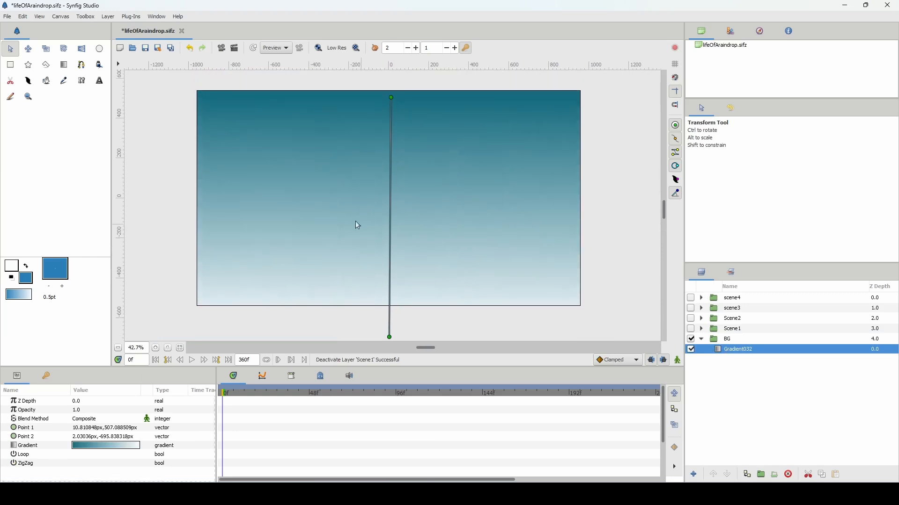
scroll(139, 348, up, 1)
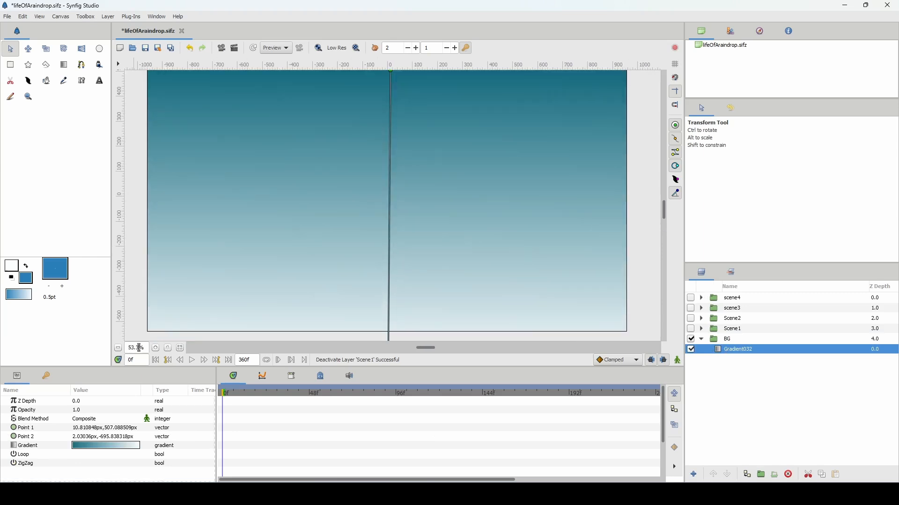
click(702, 340)
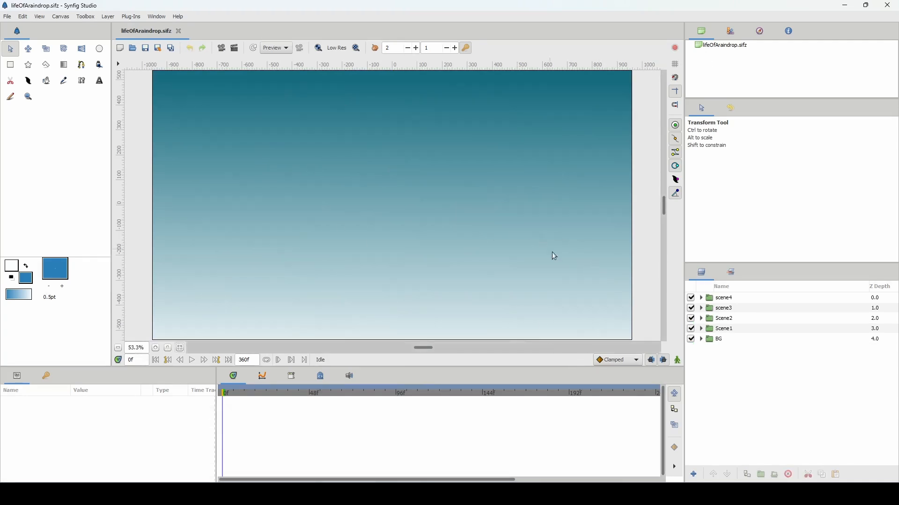
Hide the scene4, scene3, Scene2 and Scene1 groups, keeping only the BG group active and selected
click(691, 298)
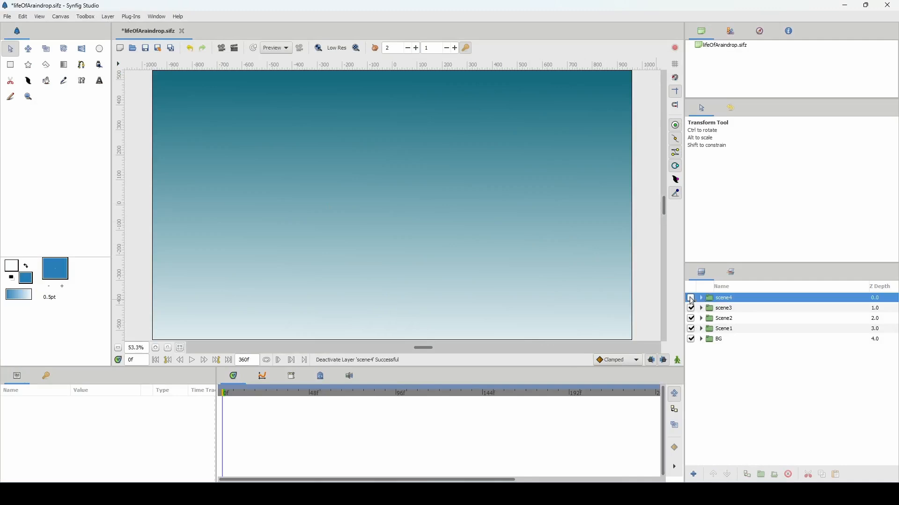
click(691, 308)
click(691, 319)
click(692, 329)
click(698, 338)
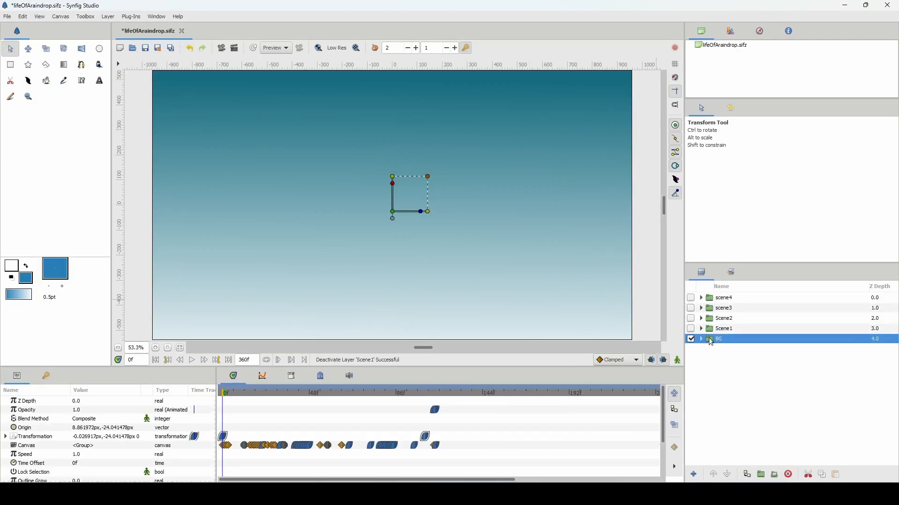
Inspect the gradient layer inside the BG group with both end points in view, and collapse the group
click(702, 341)
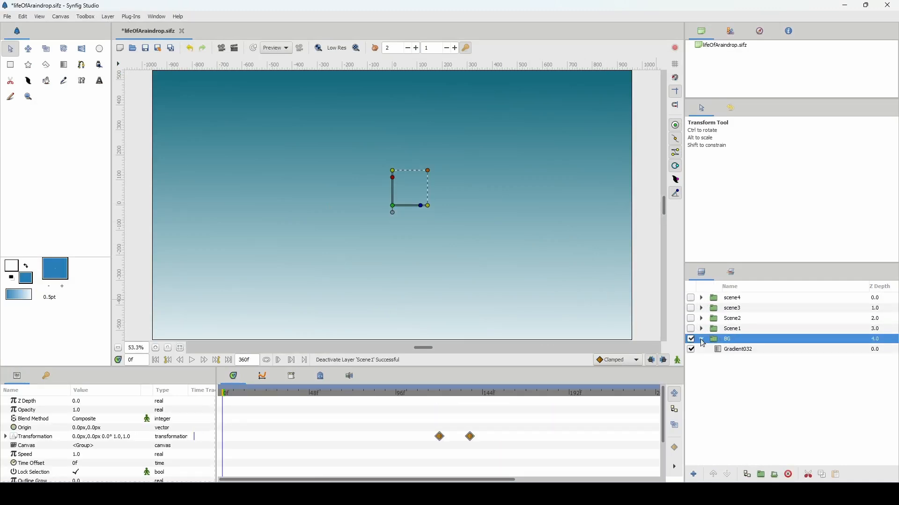
click(735, 350)
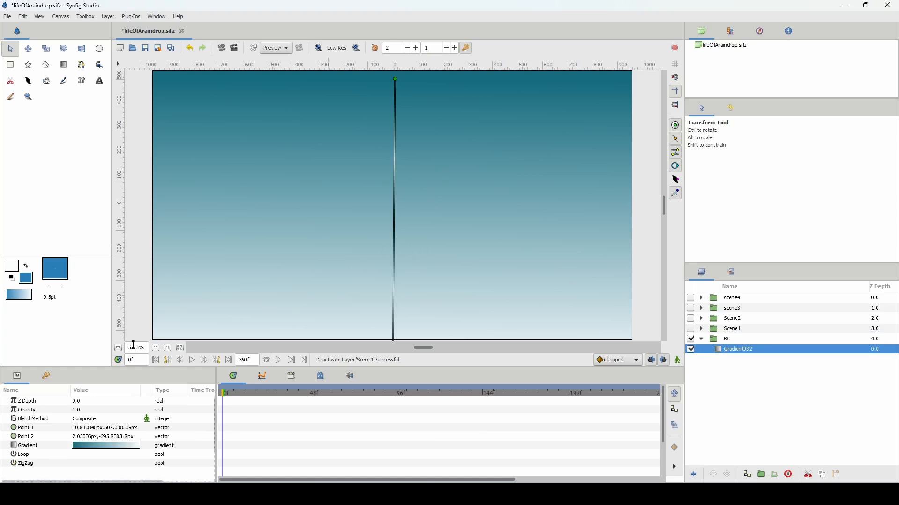
click(118, 348)
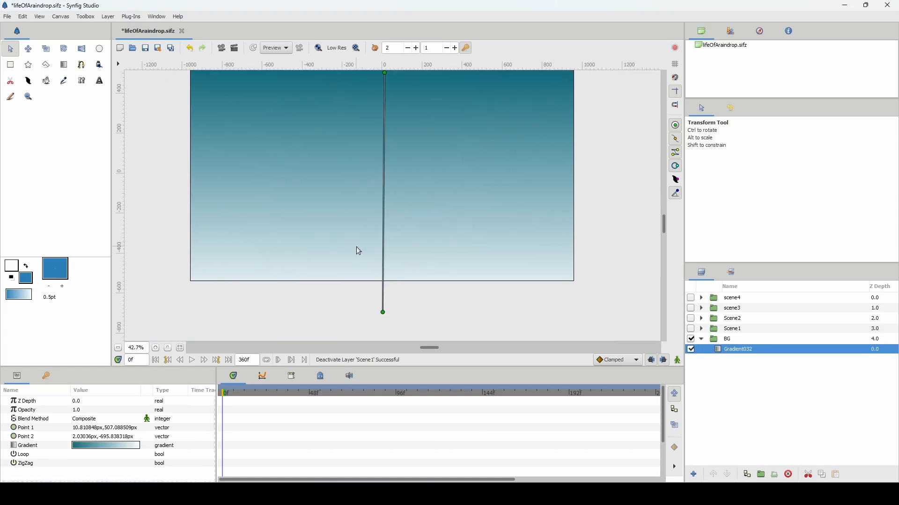
drag(357, 247, 362, 272)
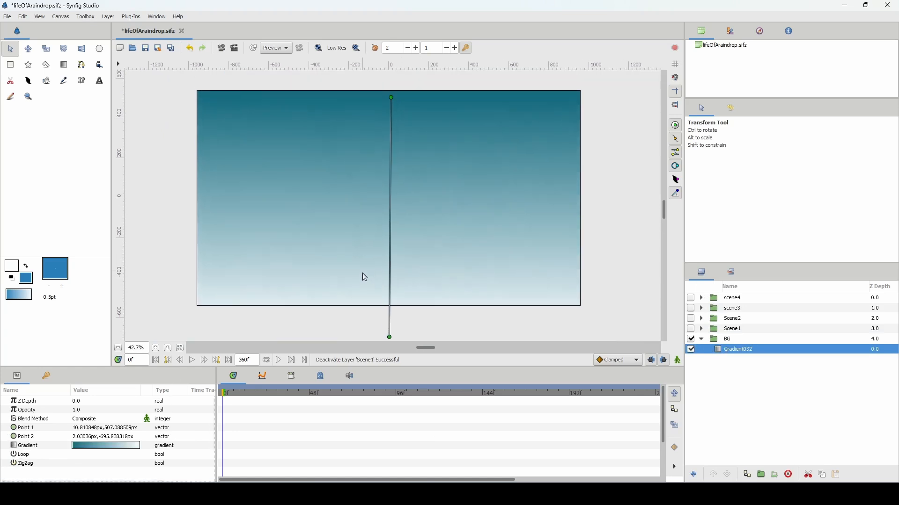
click(156, 348)
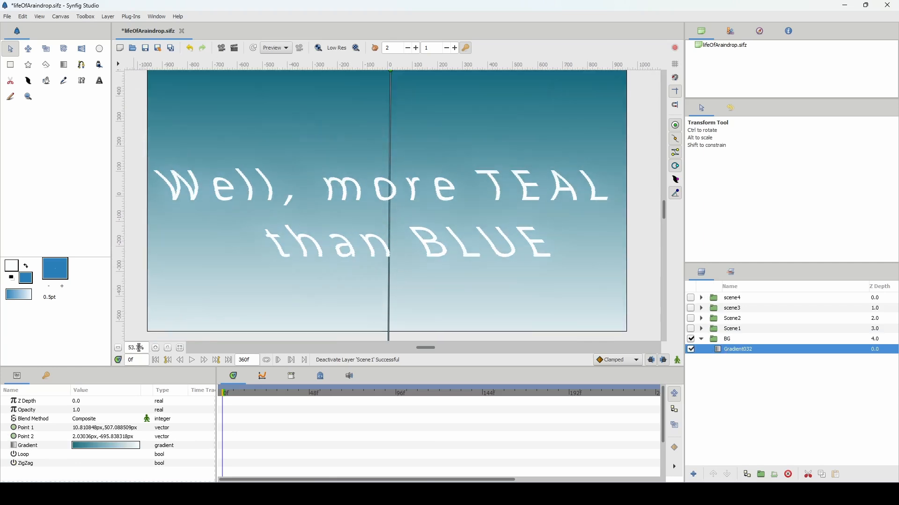
click(702, 341)
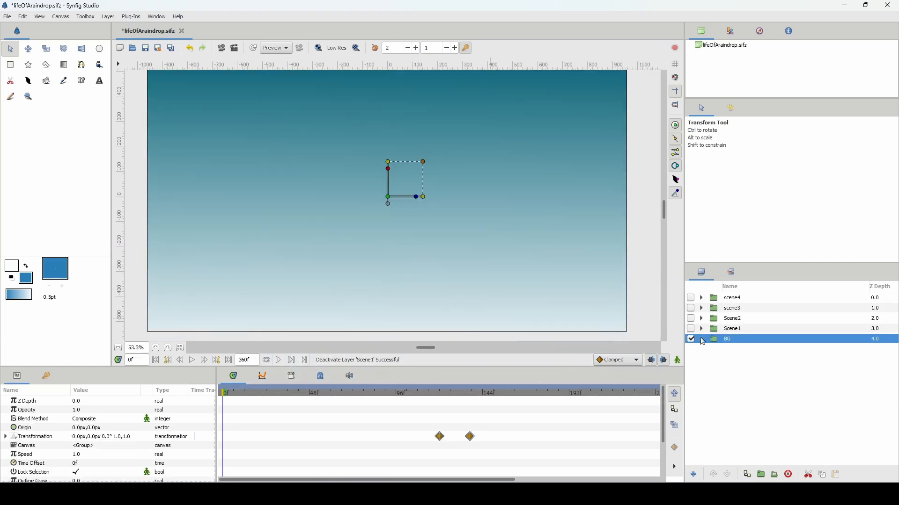
Select the Scene1, Scene2, scene3 and scene4 groups in turn to review their parameters and waypoints
click(728, 330)
click(731, 319)
click(730, 309)
click(730, 299)
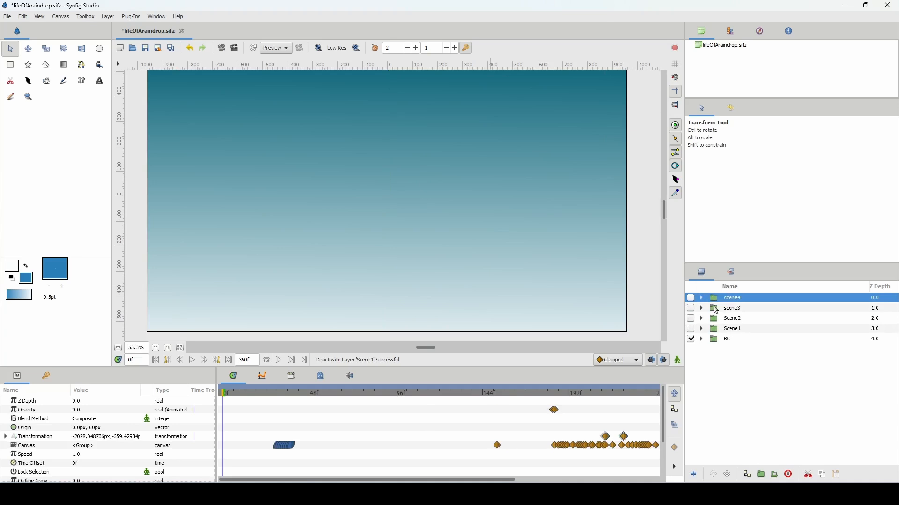
Activate the Scene1 group and fit the whole canvas in the view
click(691, 330)
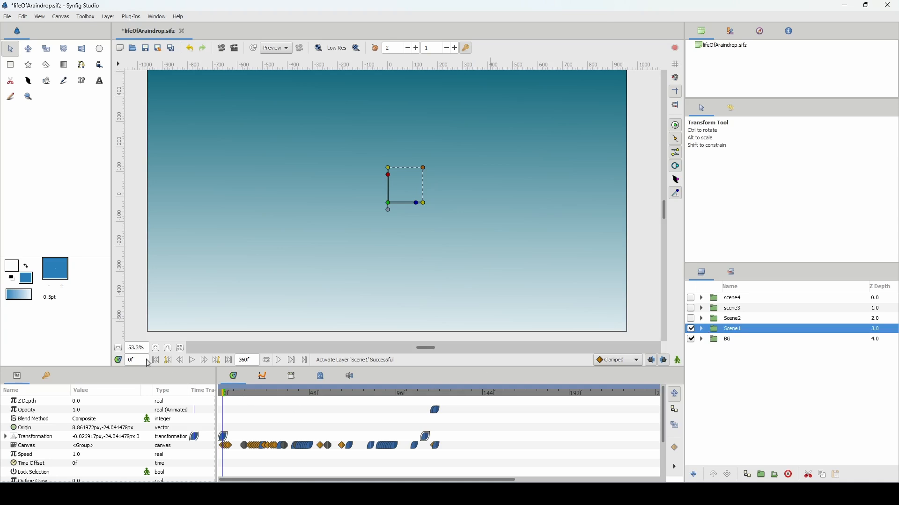
click(181, 351)
click(181, 349)
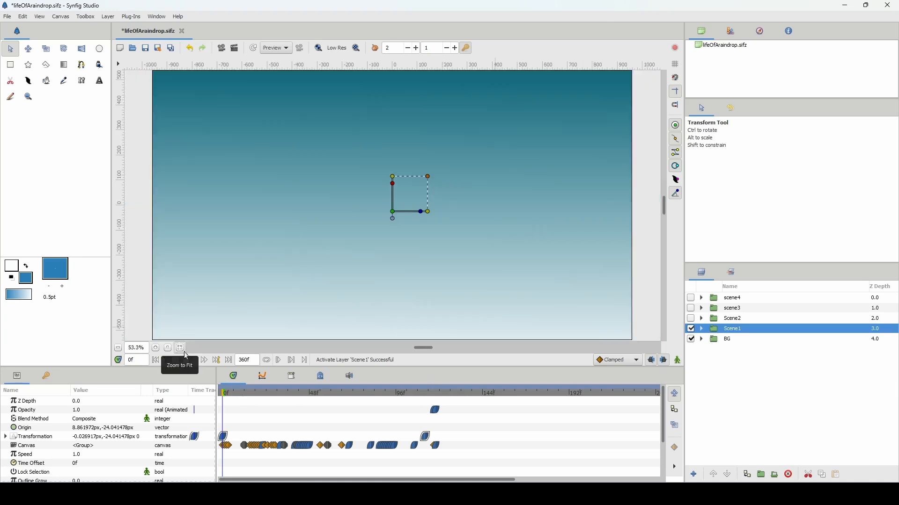
Preview the Scene1 animation by scrubbing and playing it from frame 0 up to frame 99
drag(228, 394, 284, 398)
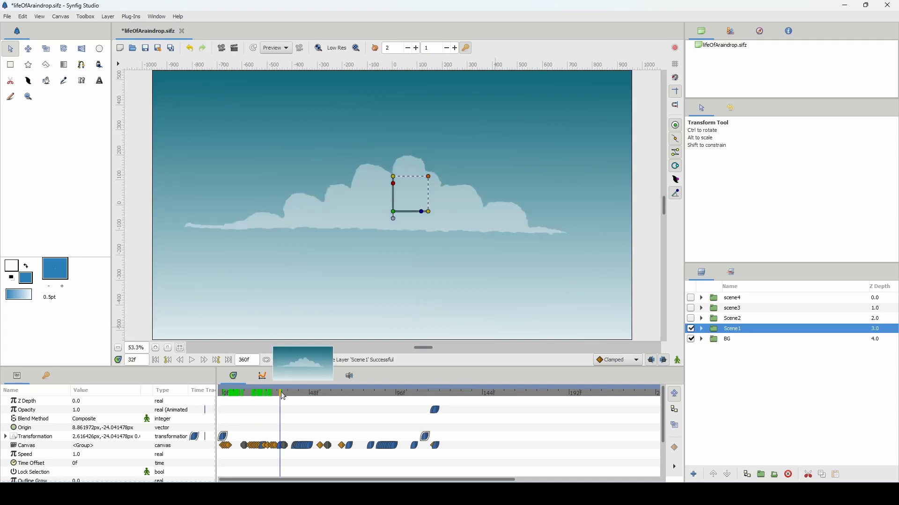
drag(282, 396, 220, 401)
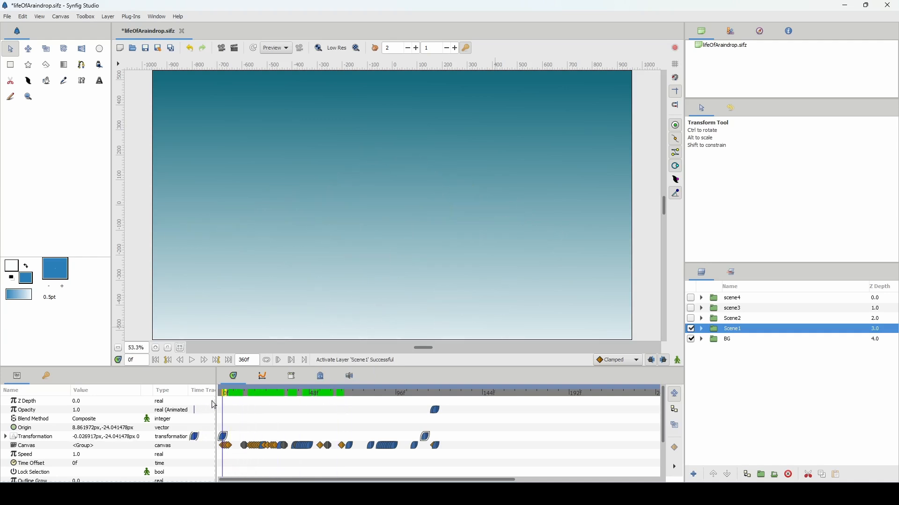
key(space)
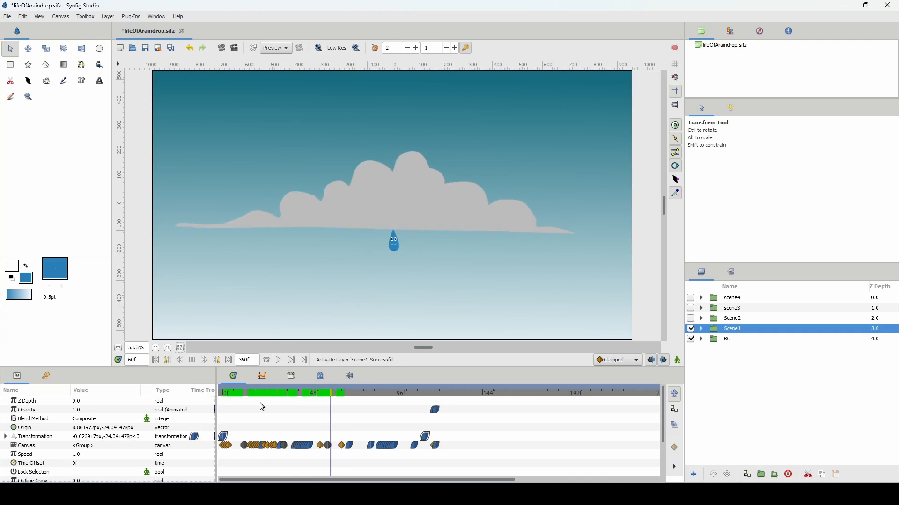
key(space)
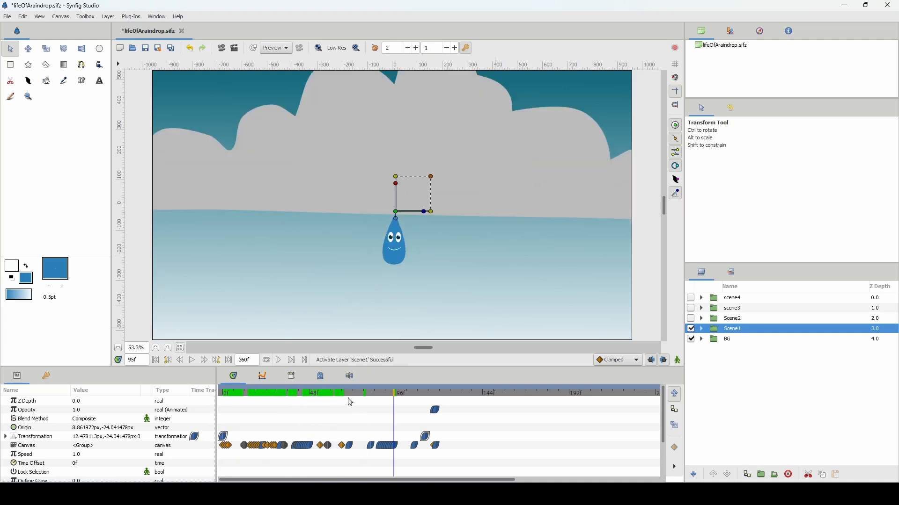
drag(358, 392, 402, 395)
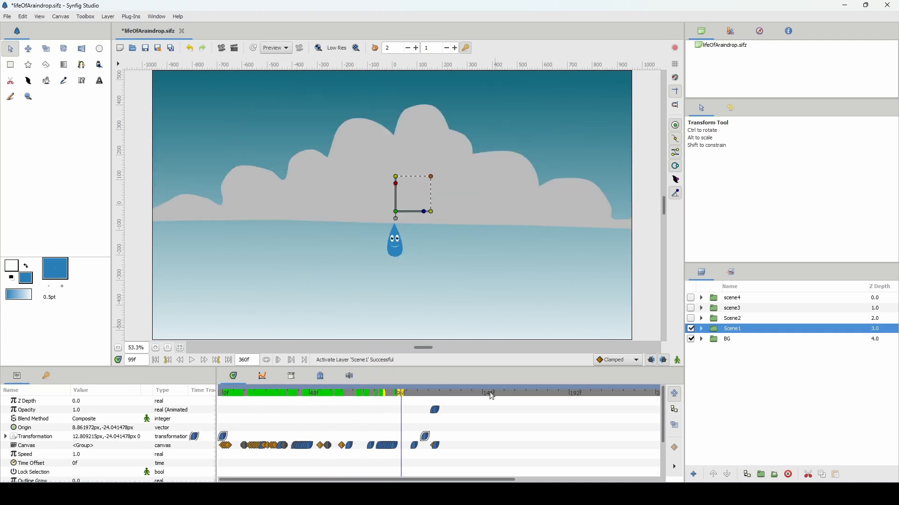
Expand the Scene1 group and look through its forming_clouds, Cloud and RainDrop subgroups
click(702, 329)
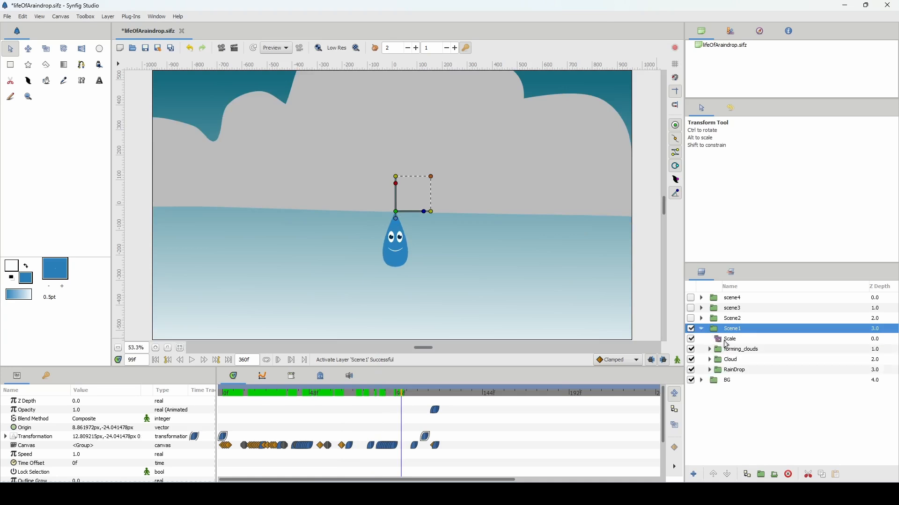
click(717, 354)
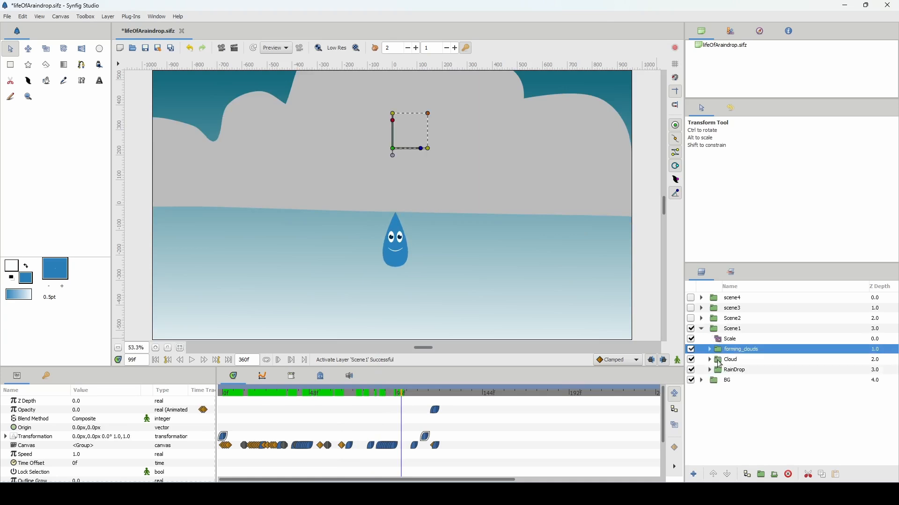
click(718, 364)
click(719, 372)
click(719, 364)
click(718, 354)
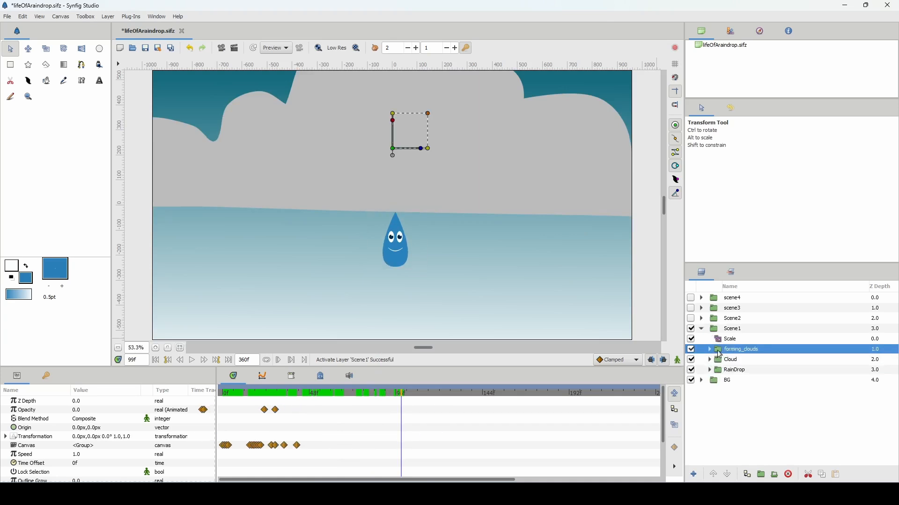
Examine the cloud formation at frame 18 and look through the circle layers inside the forming_clouds group
scroll(131, 348, down, 2)
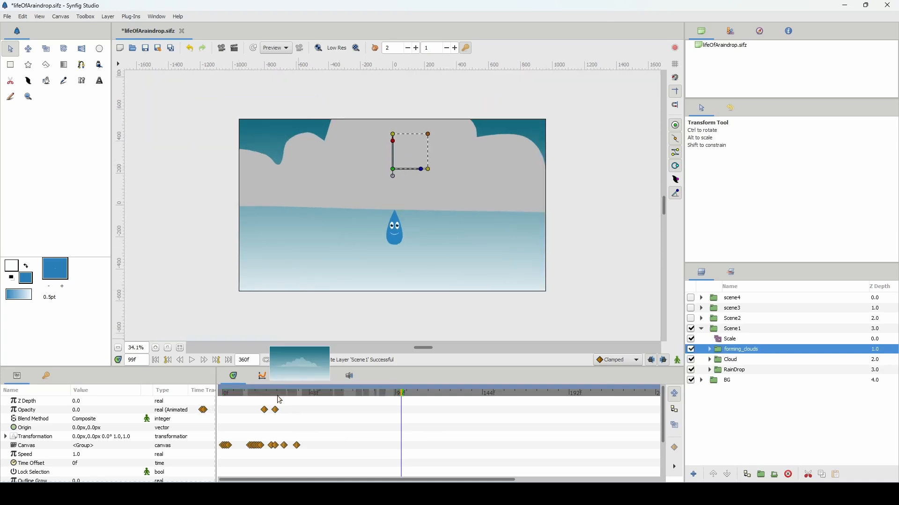
drag(280, 394, 259, 403)
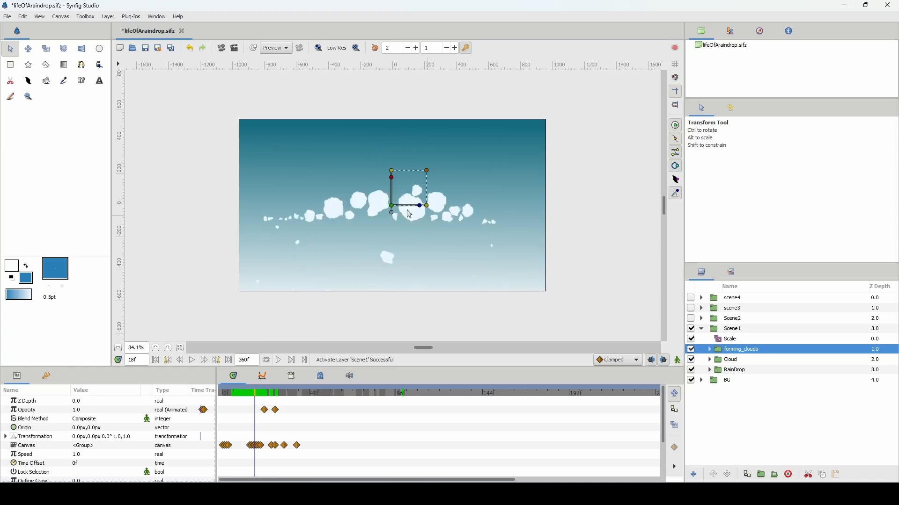
click(710, 350)
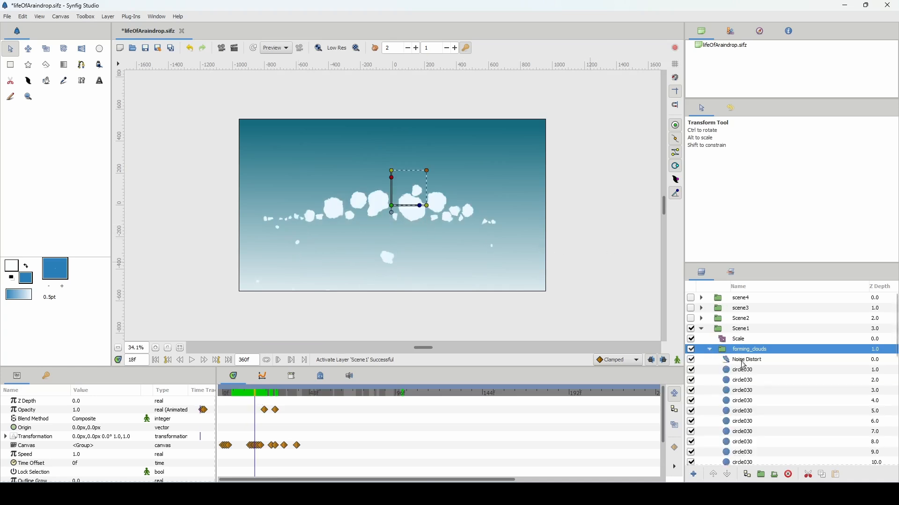
scroll(743, 373, down, 3)
scroll(741, 374, down, 10)
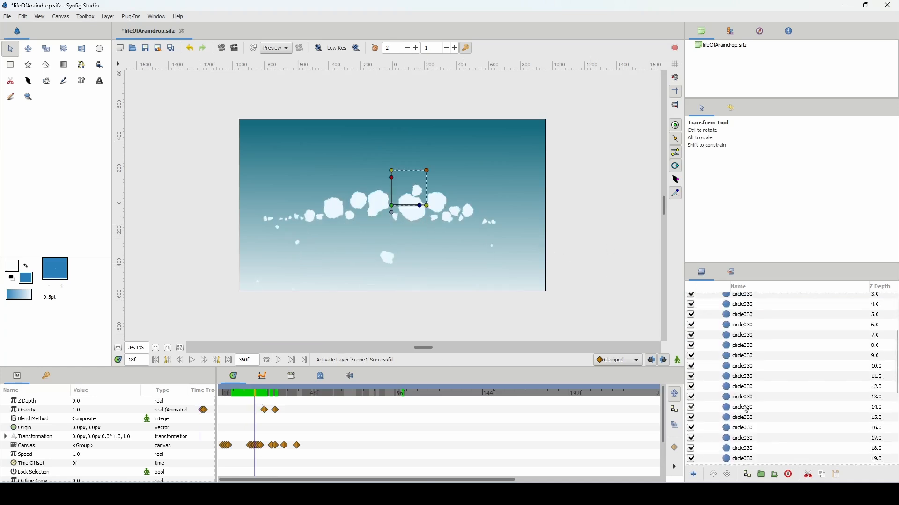
scroll(742, 399, up, 3)
scroll(740, 399, up, 8)
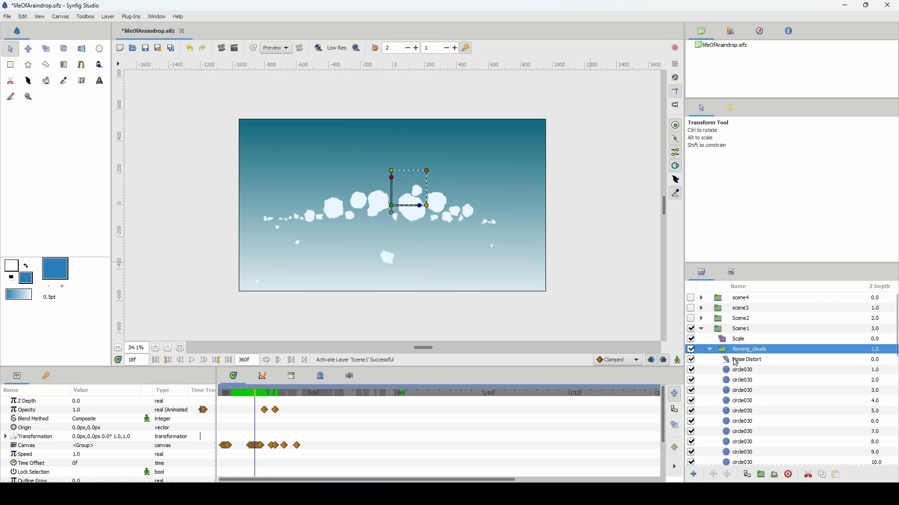
Toggle the Noise Distort layer off and on to compare its effect, and collapse the forming_clouds and Scene1 groups
click(734, 360)
click(691, 361)
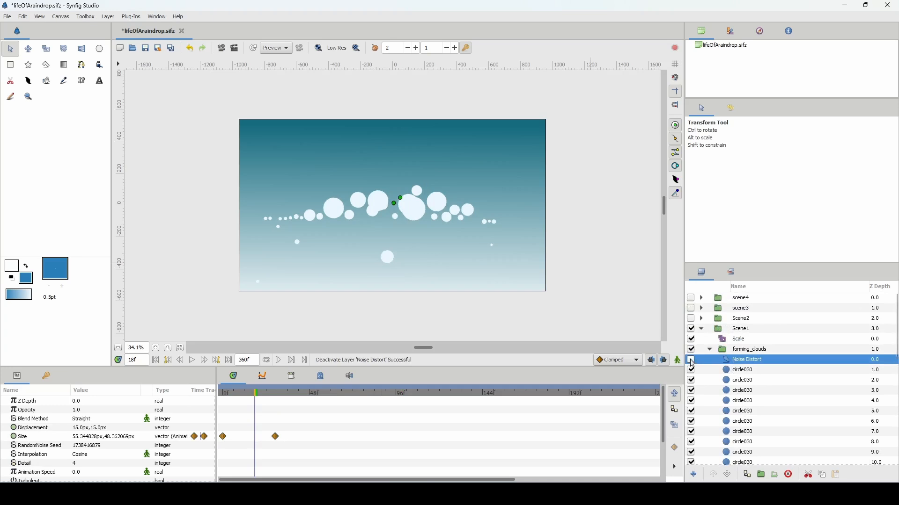
click(691, 360)
click(691, 360)
click(690, 360)
click(709, 350)
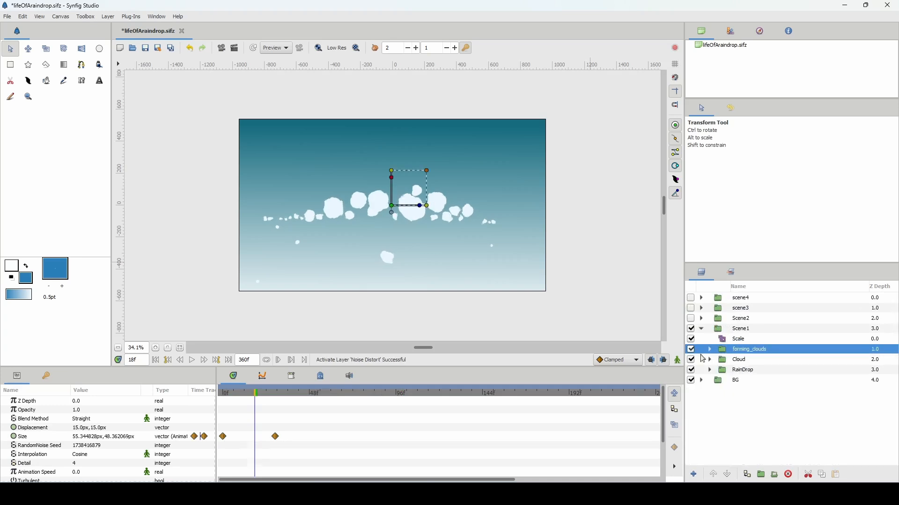
click(701, 329)
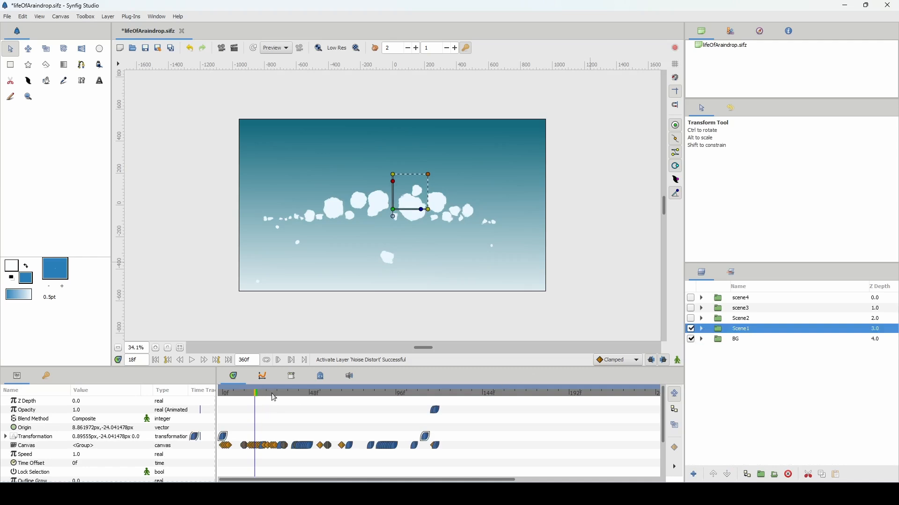
Turn on background rendering of past and future frames for the Scene1 animation, and return to frame 0
drag(274, 398, 282, 395)
click(301, 49)
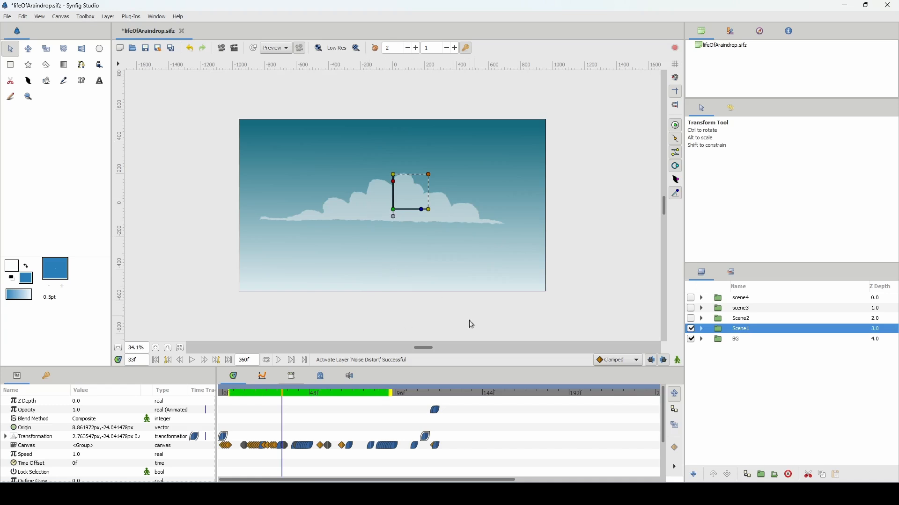
scroll(141, 348, up, 1)
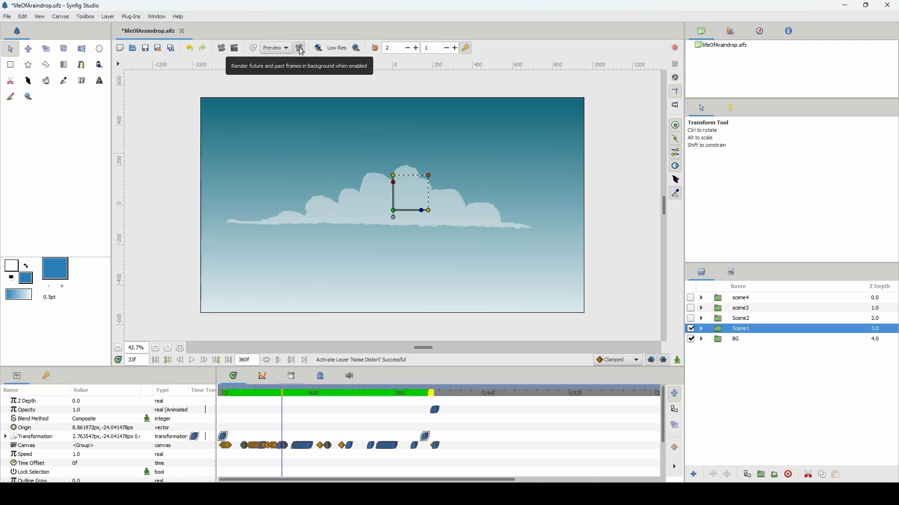
drag(302, 393, 210, 397)
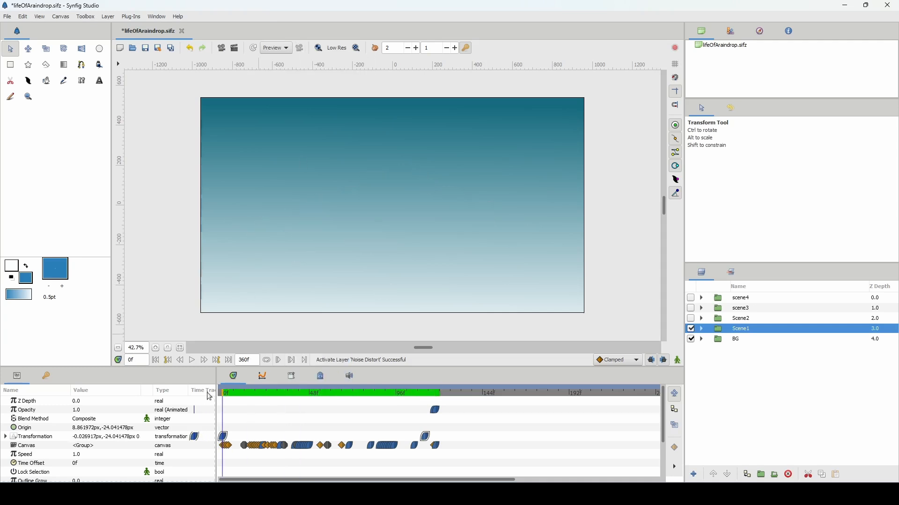
Play the Scene1 animation from frame 0, stop it after the raindrop falls, and review the ending around frame 112
click(192, 360)
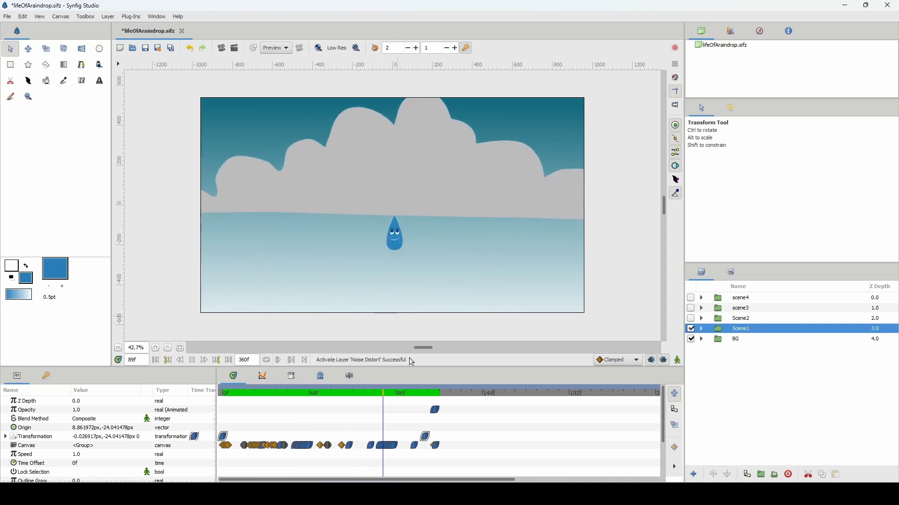
key(space)
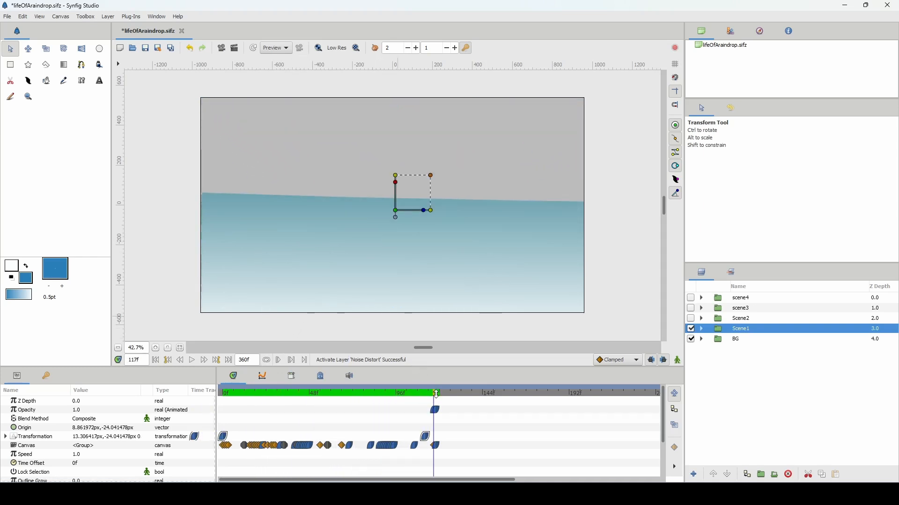
click(420, 394)
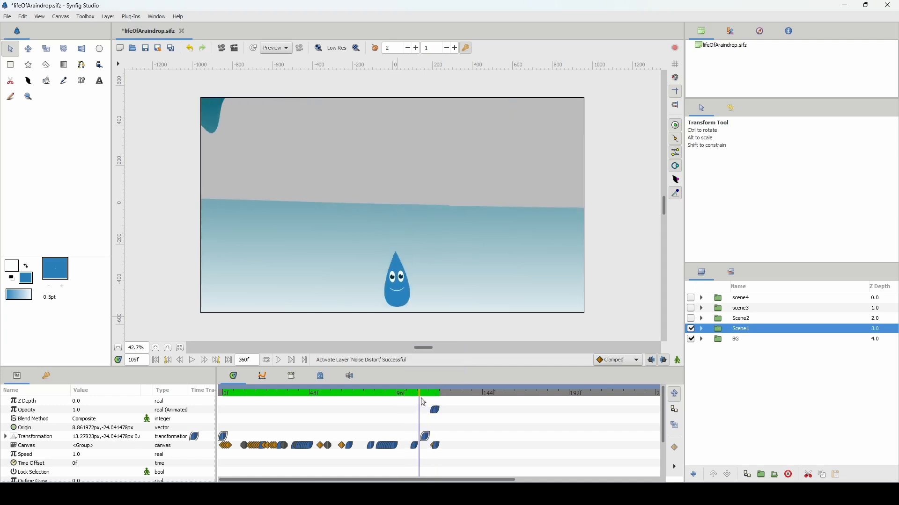
drag(420, 397, 425, 397)
Hide the Scene1 group, show Scene2 instead, and preview the scared raindrop animation, ending at frame 131
click(691, 330)
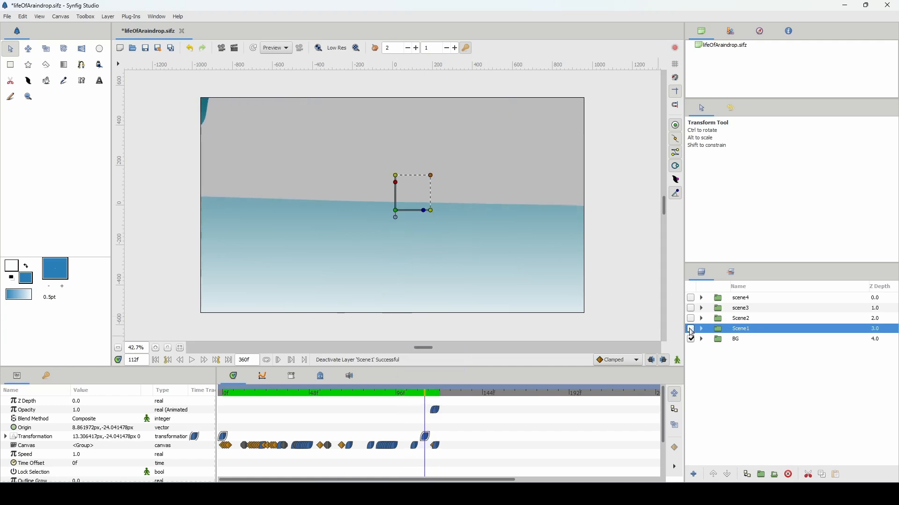
click(729, 322)
click(691, 319)
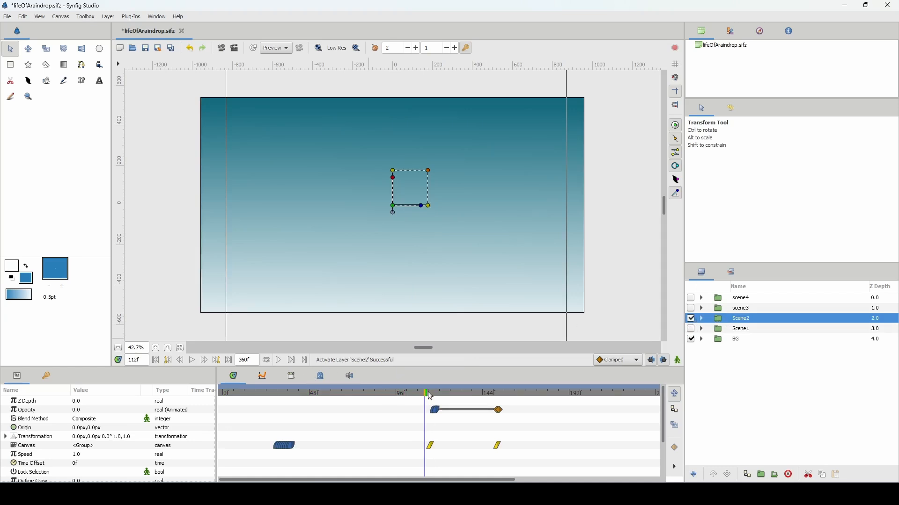
drag(428, 394, 467, 393)
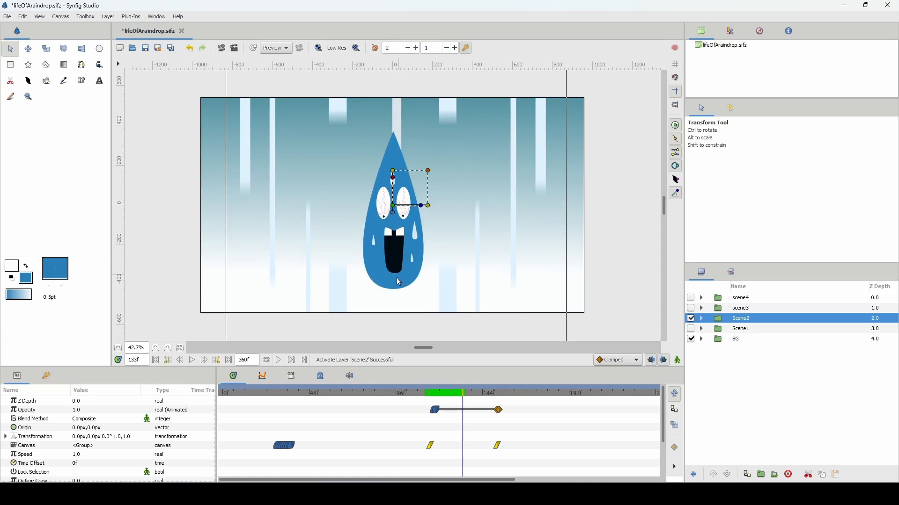
mouse_move(454, 394)
mouse_down()
mouse_move(435, 395)
mouse_move(459, 393)
mouse_up()
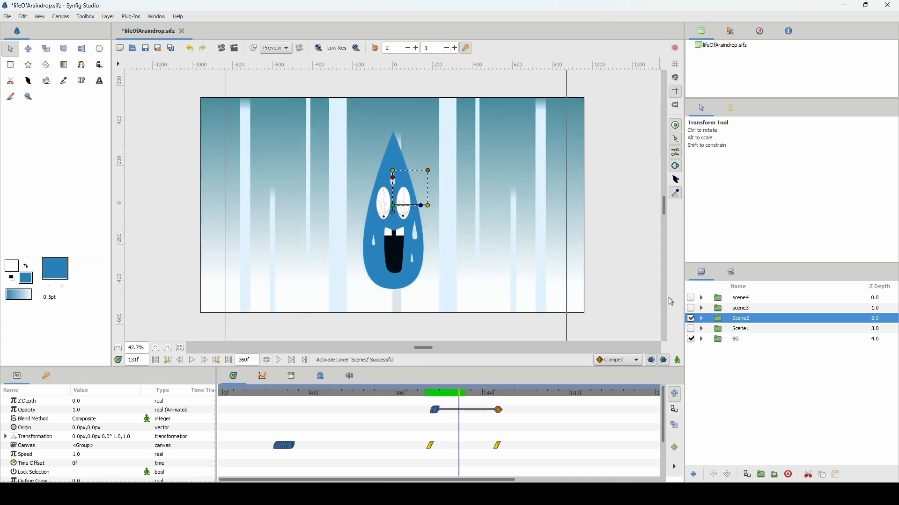
Expand the lines group inside Scene2 and toggle its Blur layer off and on to compare the effect
click(702, 319)
click(738, 338)
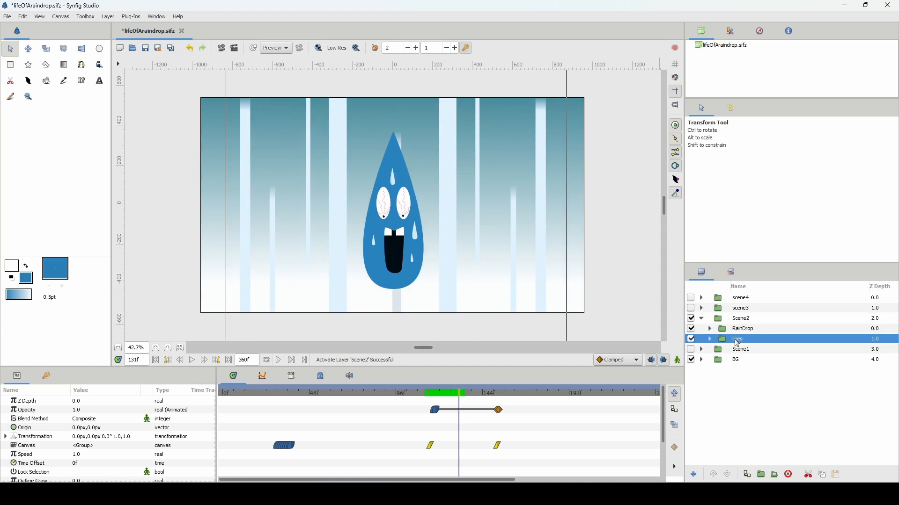
click(710, 339)
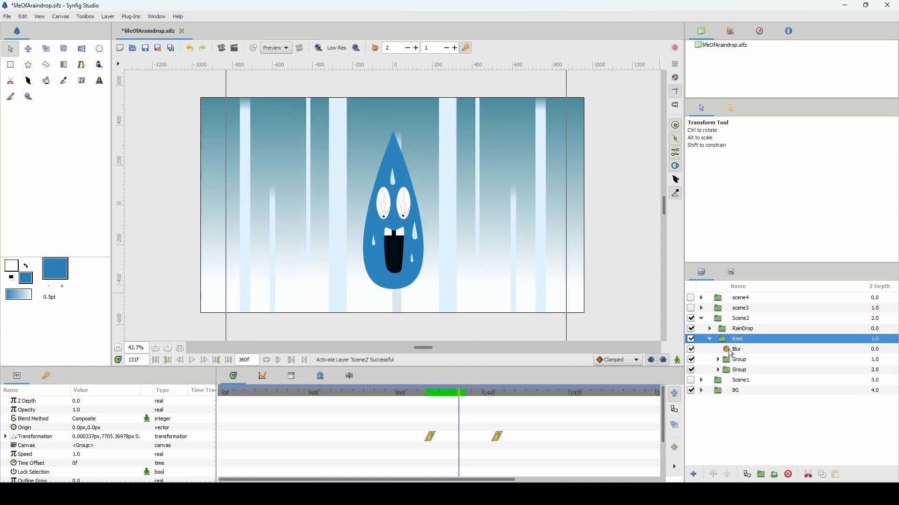
click(732, 350)
click(691, 350)
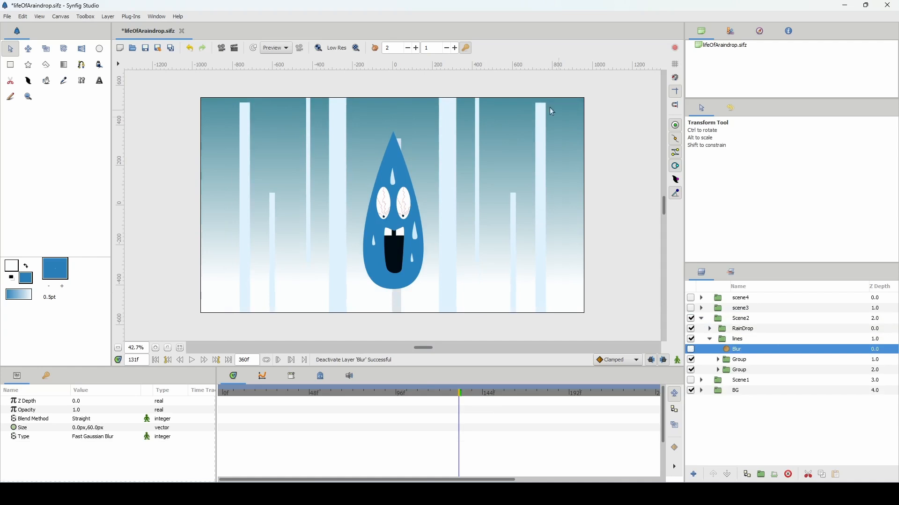
click(692, 351)
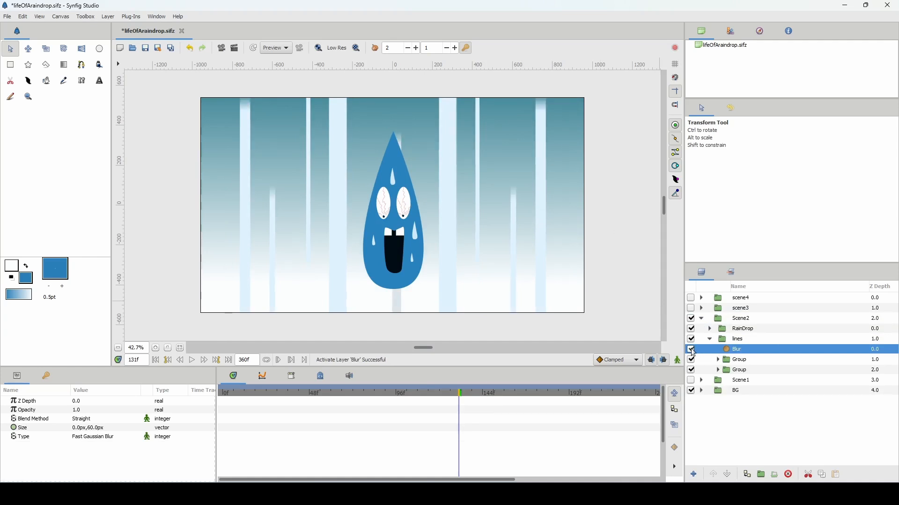
Look through the nested groups of the upper group inside lines and inspect the Rectangle076 layer's parameters
click(730, 362)
click(718, 360)
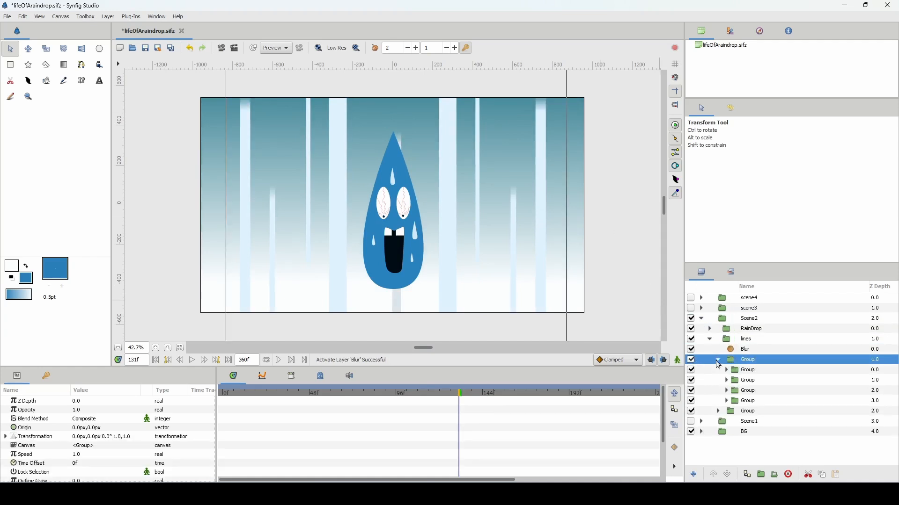
click(726, 370)
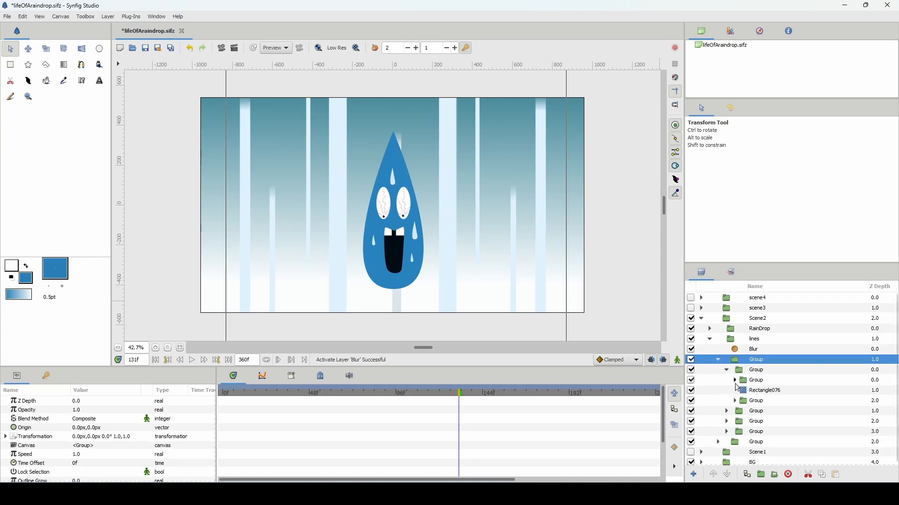
click(759, 391)
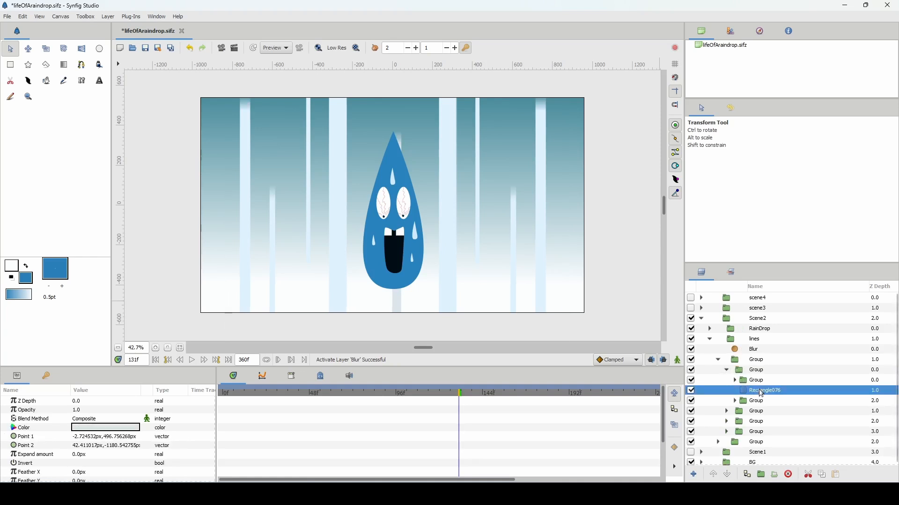
click(736, 381)
click(736, 381)
click(726, 370)
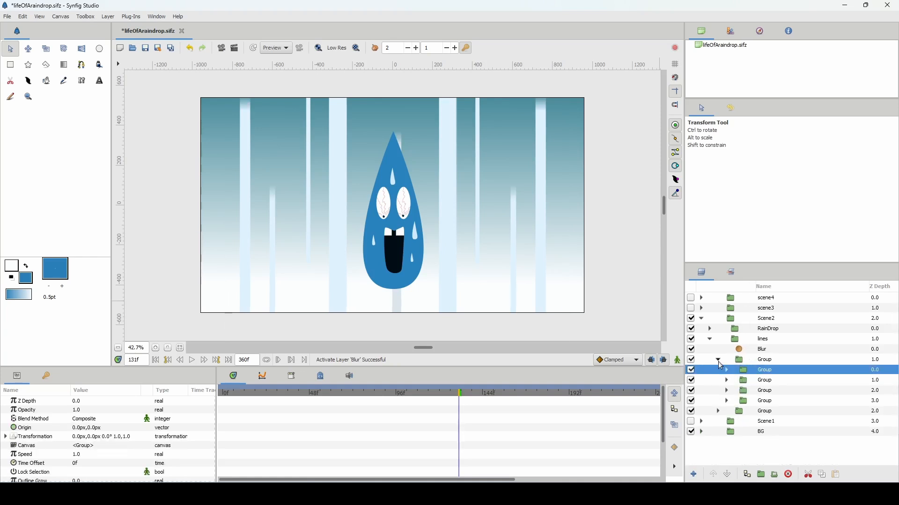
Collapse the lines and Scene2 groups and preview the moving lines up to frame 144
click(716, 360)
click(711, 339)
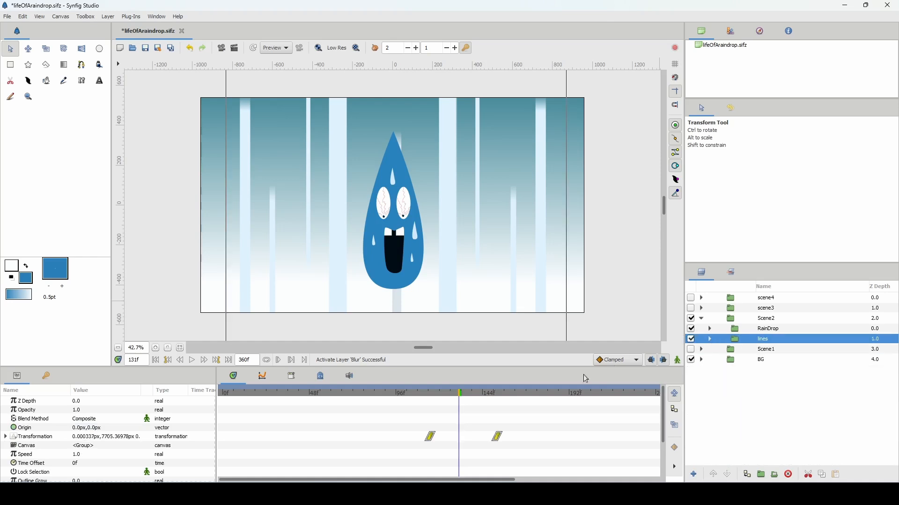
drag(460, 397, 483, 392)
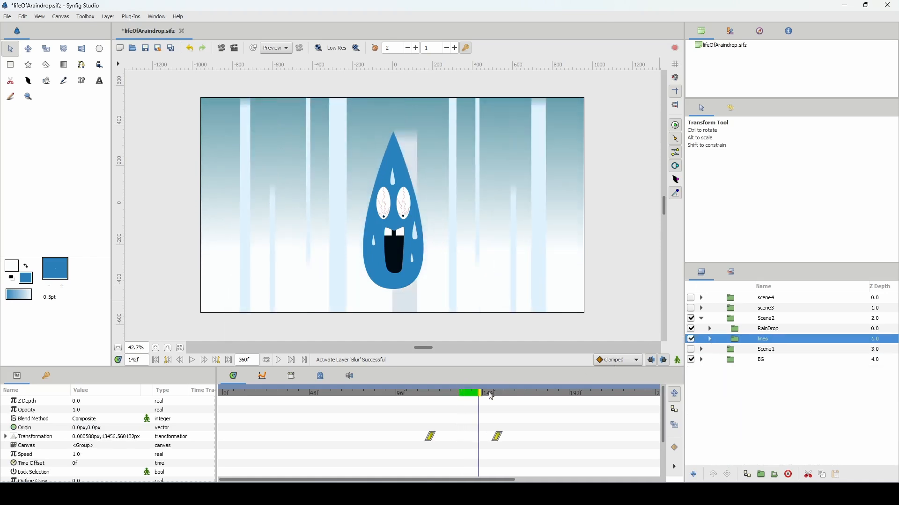
click(704, 321)
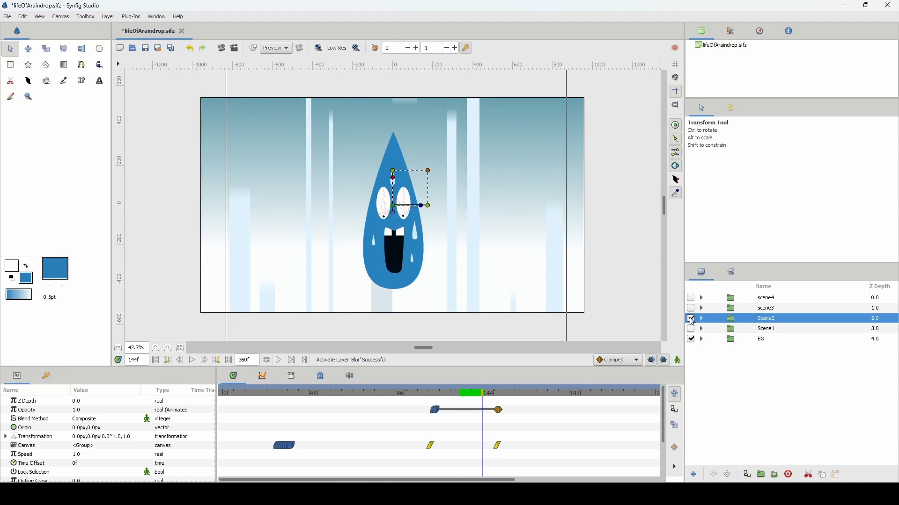
Hide Scene2, show scene3 instead, and preview the raindrop falling over the river landscape, ending at frame 176
click(692, 320)
click(693, 312)
click(692, 309)
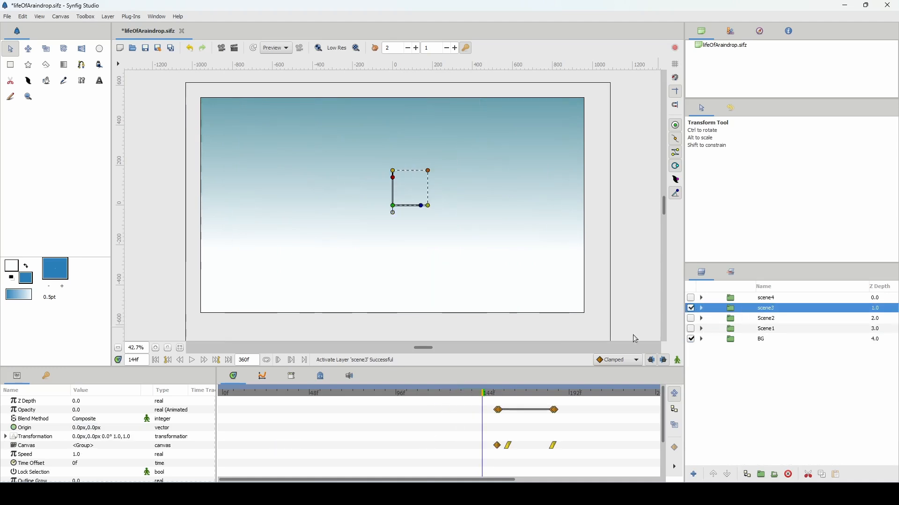
drag(490, 400, 525, 395)
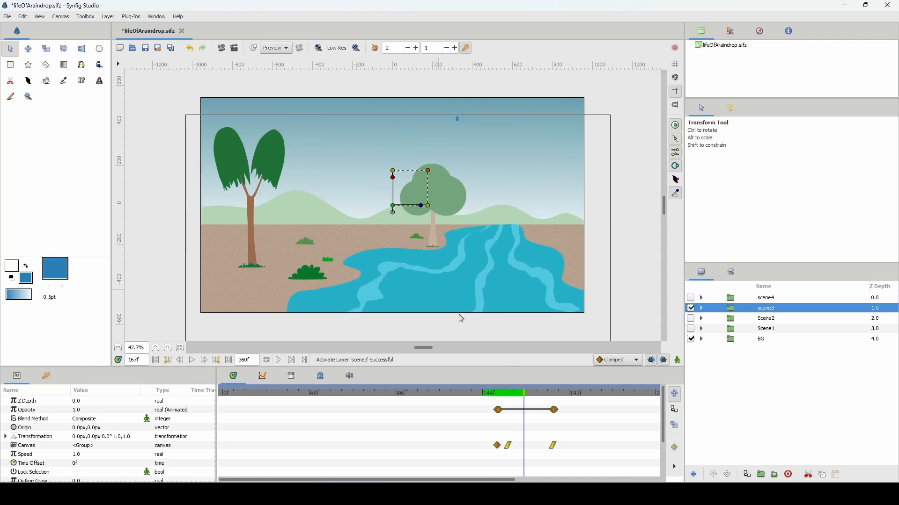
mouse_move(513, 396)
mouse_down()
mouse_move(503, 395)
mouse_move(553, 395)
mouse_move(507, 395)
mouse_move(523, 395)
mouse_up()
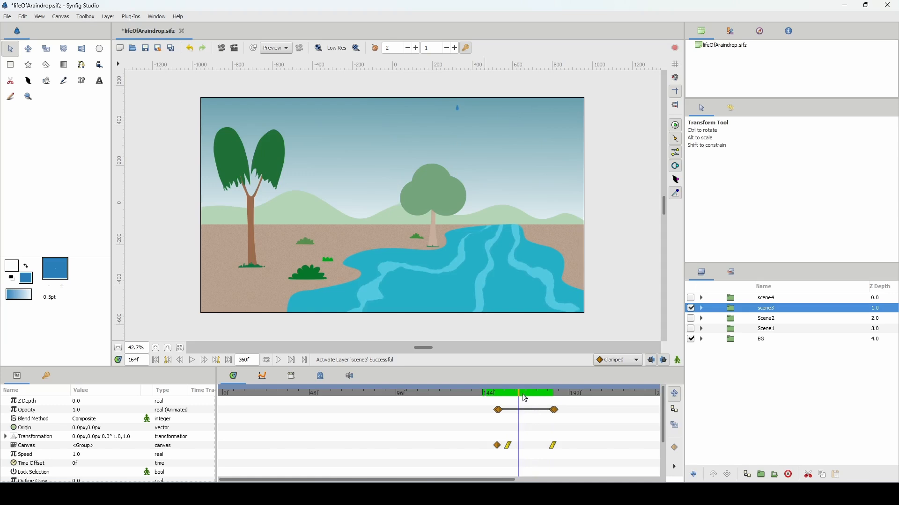
drag(550, 400, 542, 399)
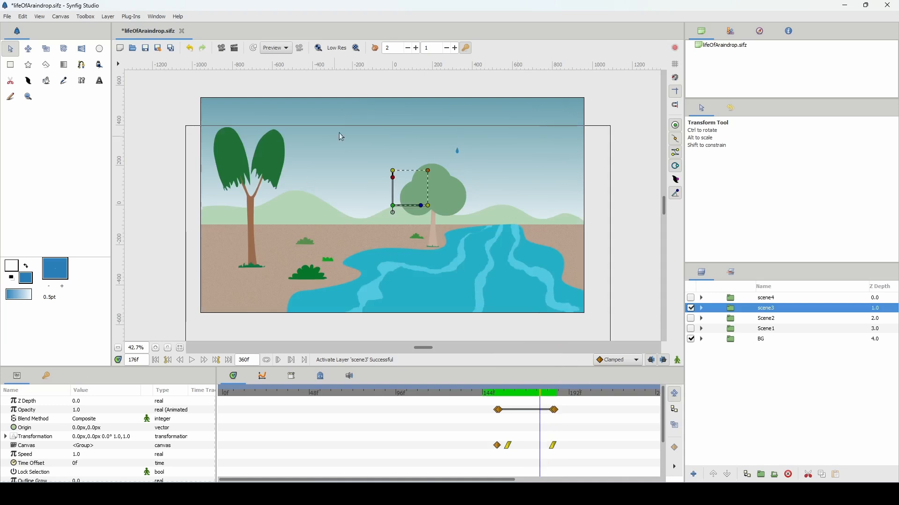
Hide scene3, show scene4 instead, and preview the raindrop's slide and fall from the tree up to frame 222
click(691, 309)
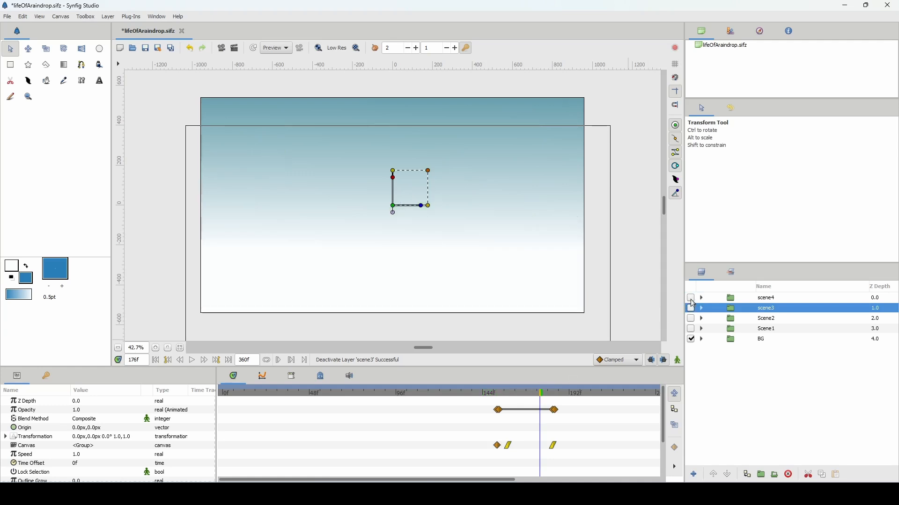
click(691, 298)
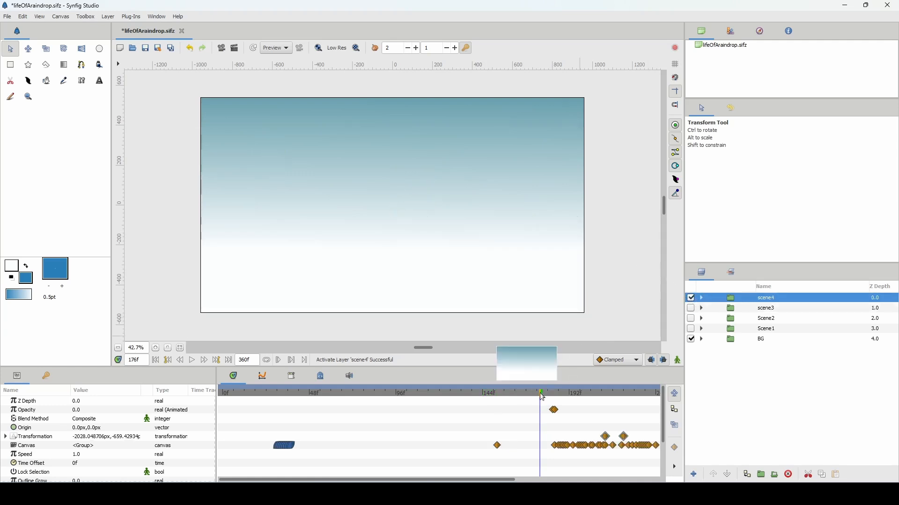
drag(543, 394, 581, 394)
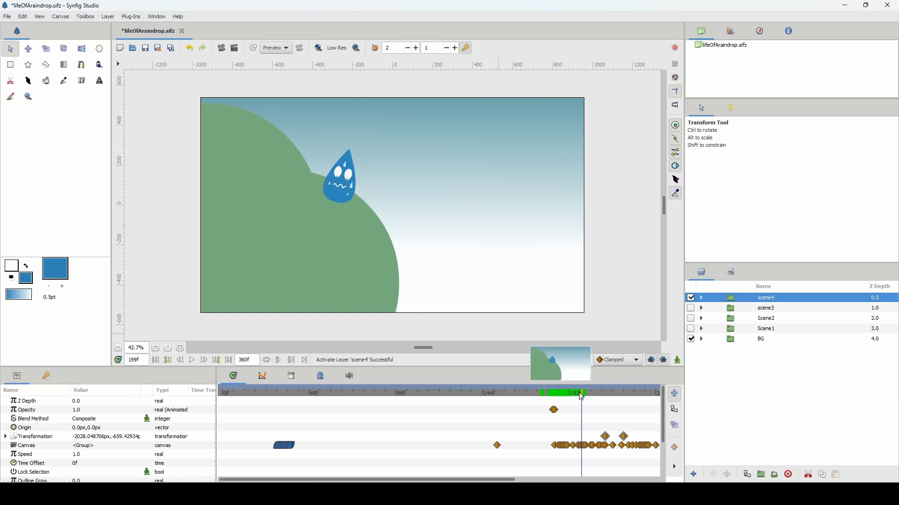
drag(581, 394, 622, 404)
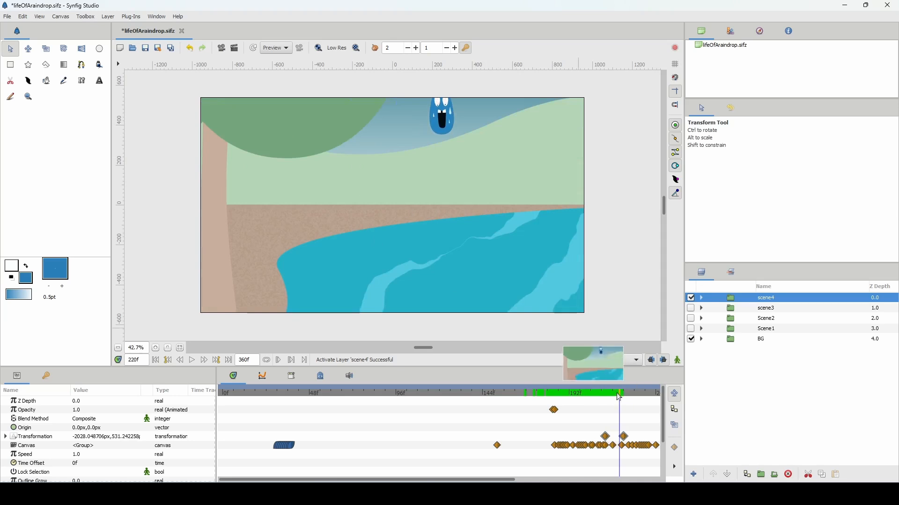
mouse_move(616, 392)
mouse_down()
mouse_move(601, 393)
mouse_move(630, 394)
mouse_move(595, 393)
mouse_move(625, 398)
mouse_up()
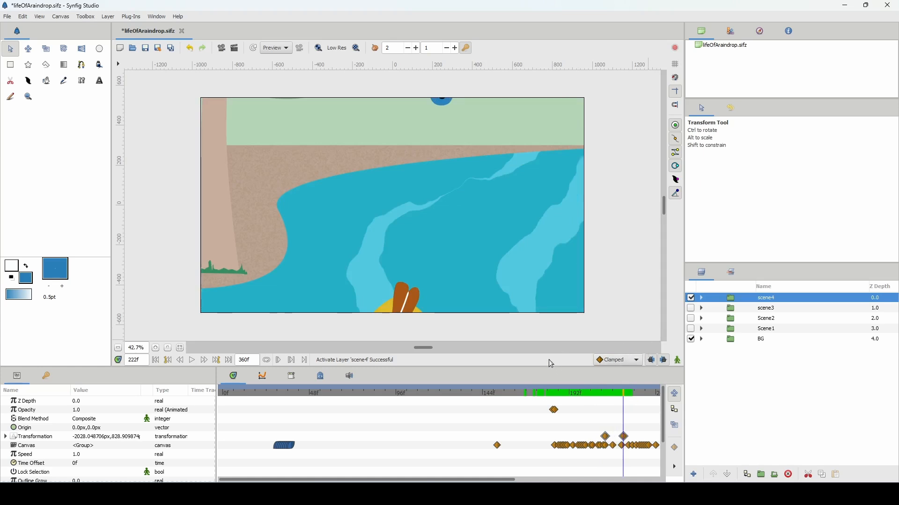
Preview the rest of scene4 beyond frame 222, following the raindrop through the river and ending at frame 314
scroll(597, 393, down, 2)
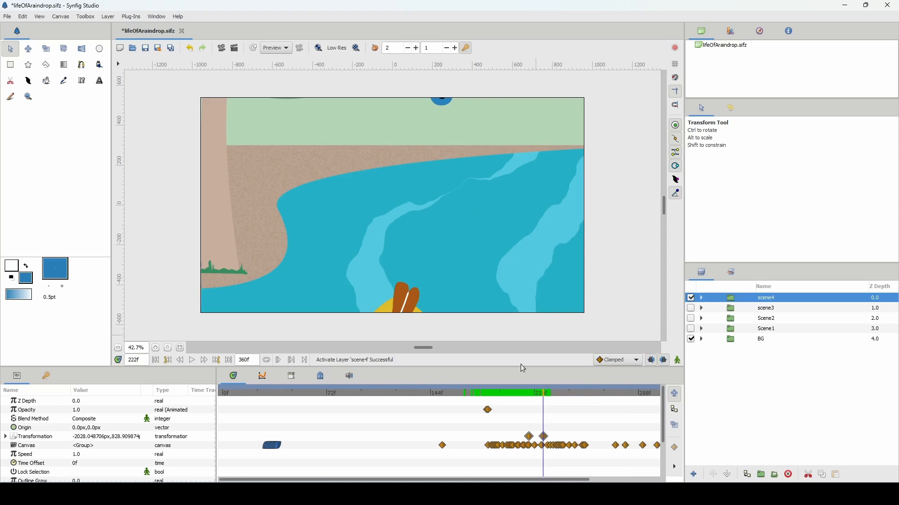
drag(543, 394, 636, 399)
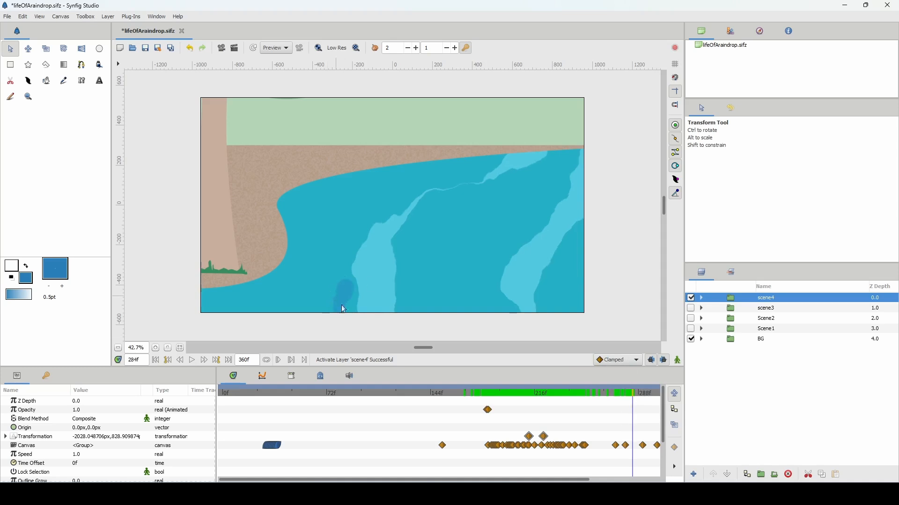
drag(636, 397, 650, 396)
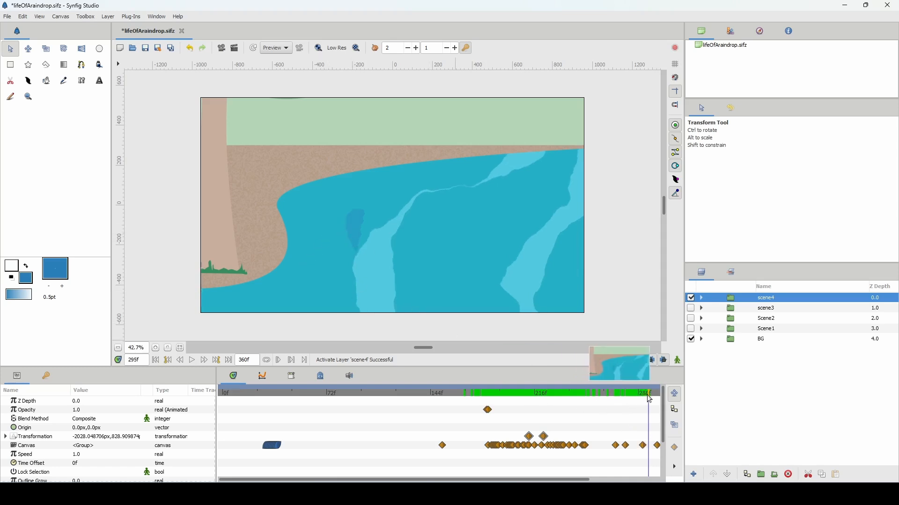
drag(650, 398, 661, 401)
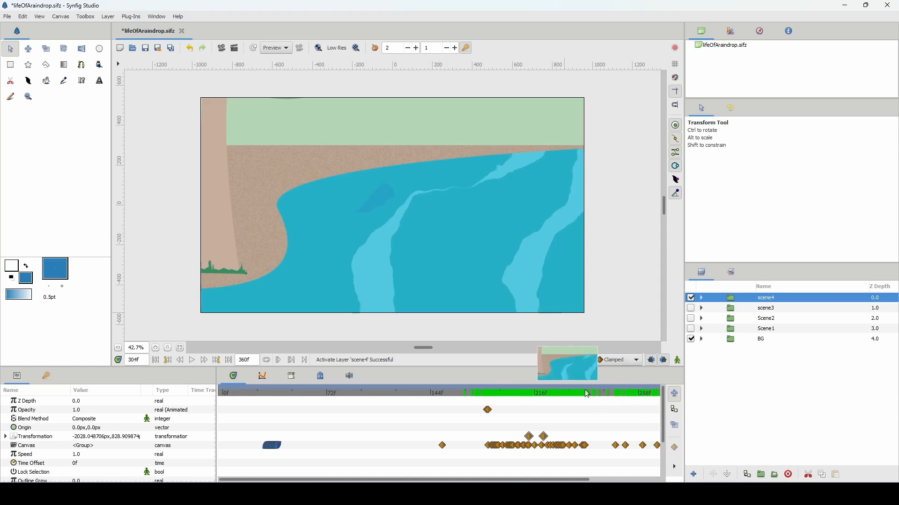
scroll(618, 399, down, 1)
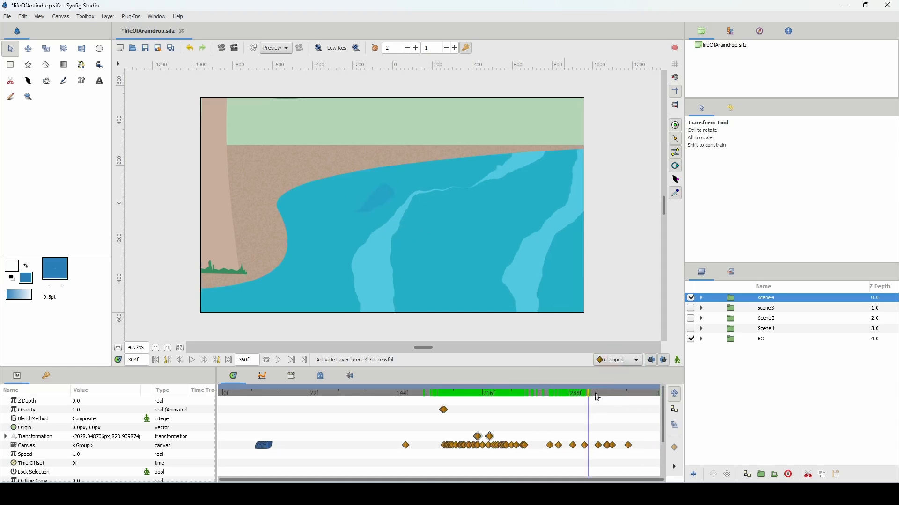
mouse_move(609, 394)
mouse_down()
mouse_move(628, 393)
mouse_move(581, 398)
mouse_move(602, 394)
mouse_up()
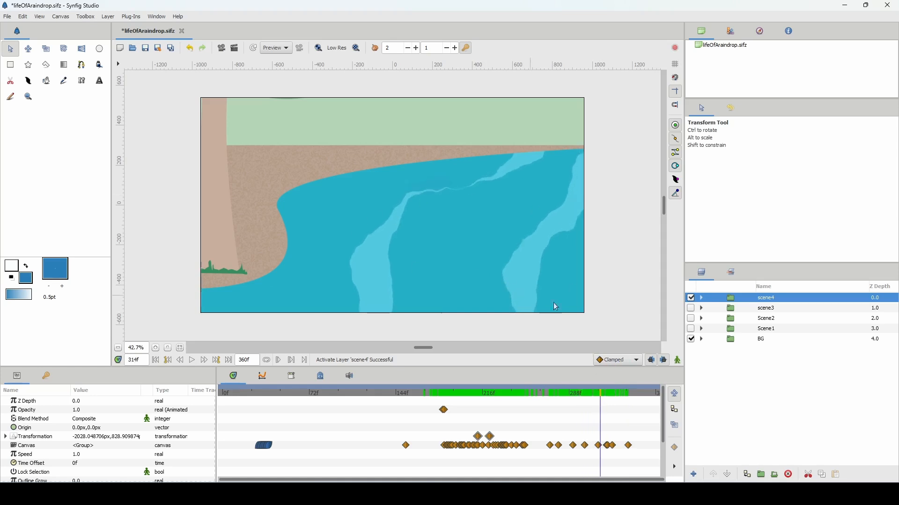
Hide scene4, select Scene1's Opacity parameter, and check its keyframe at frame 118, ending at frame 119
click(691, 298)
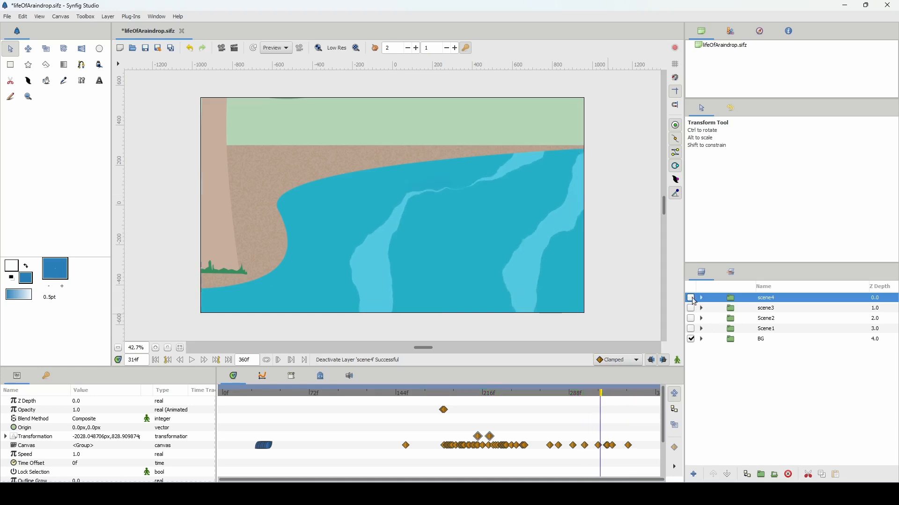
click(721, 334)
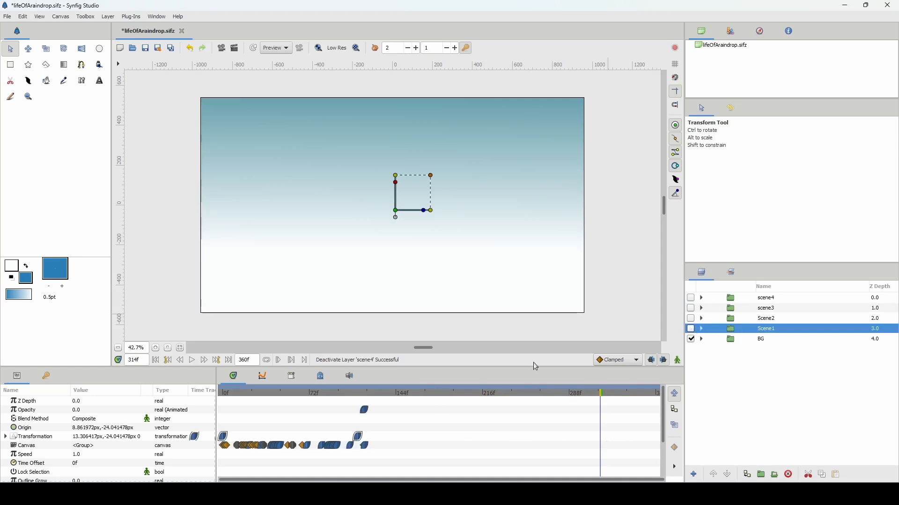
click(47, 411)
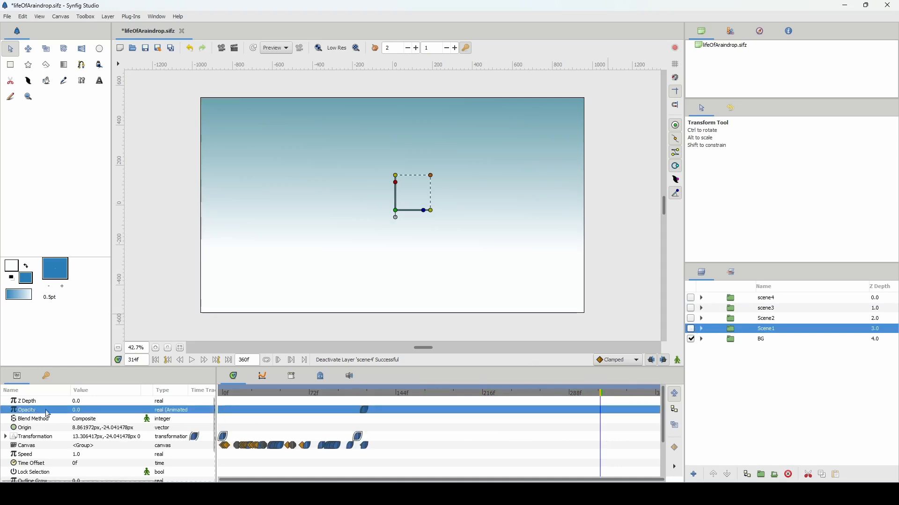
click(368, 392)
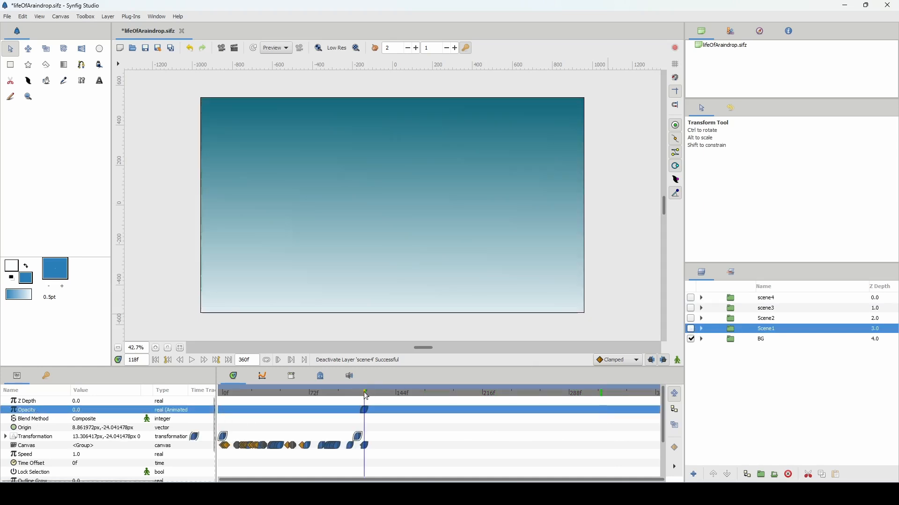
drag(366, 394, 366, 400)
Select and show Scene2, and scrub across its first opacity keyframe between frames 117 and 118, ending at frame 118
click(714, 325)
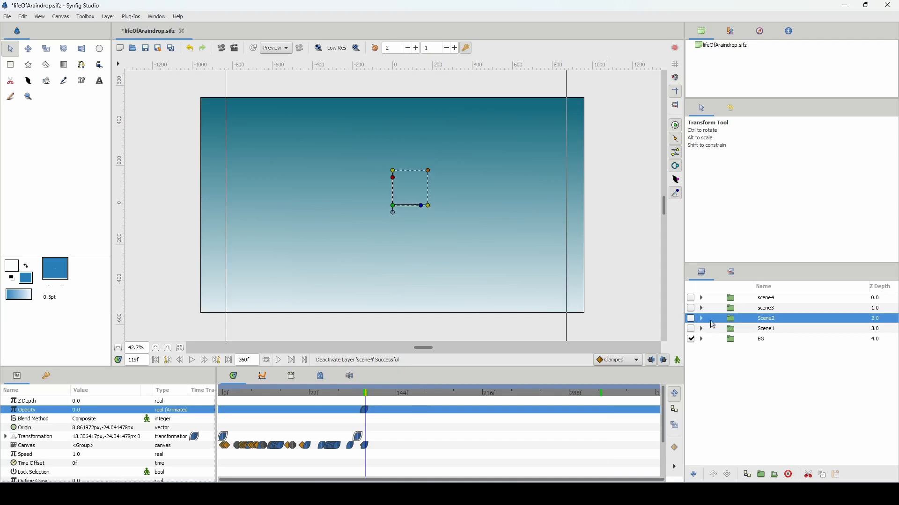
click(691, 318)
drag(369, 404, 365, 408)
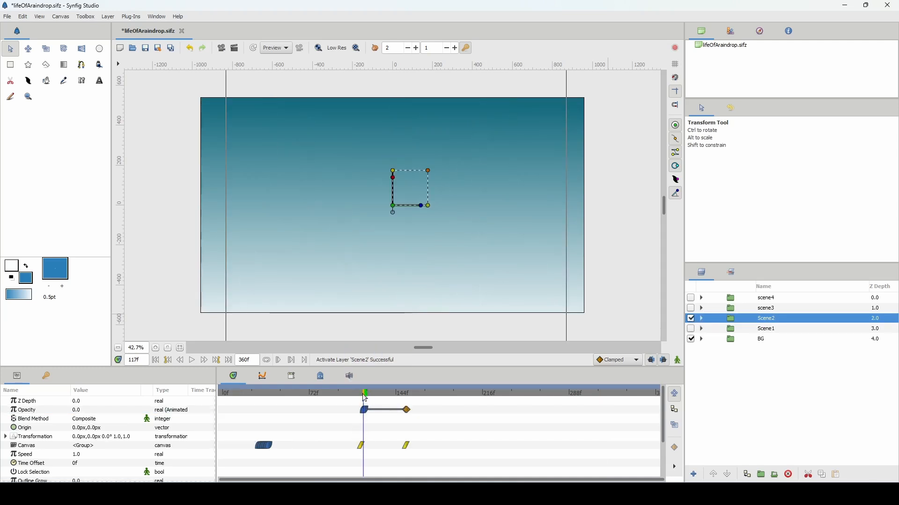
click(366, 399)
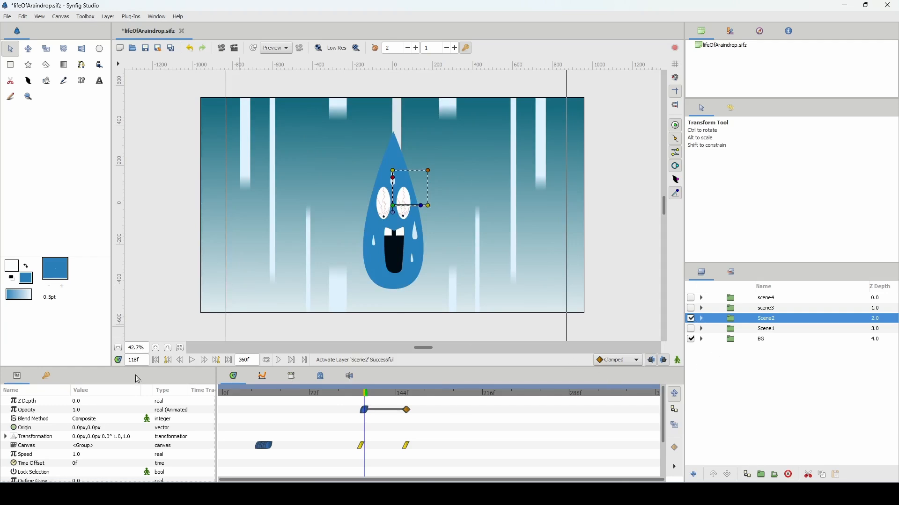
scroll(135, 348, down, 2)
scroll(134, 347, up, 3)
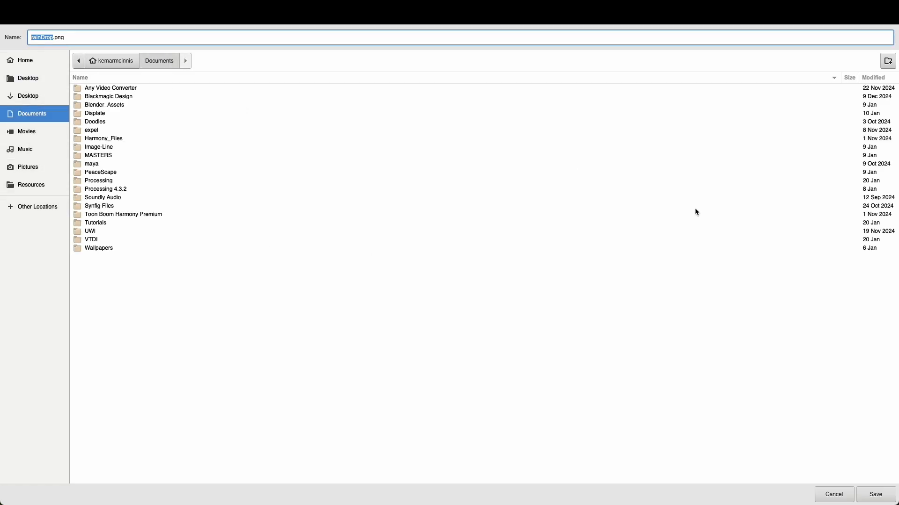
Create a raindrop folder in Documents and render the animation there as PNG images under the filename rainDrop.png
click(887, 62)
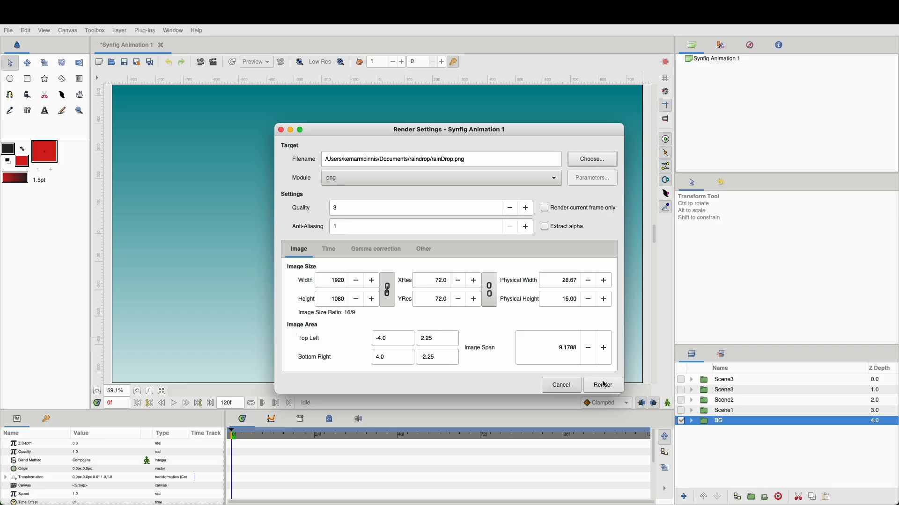
click(602, 381)
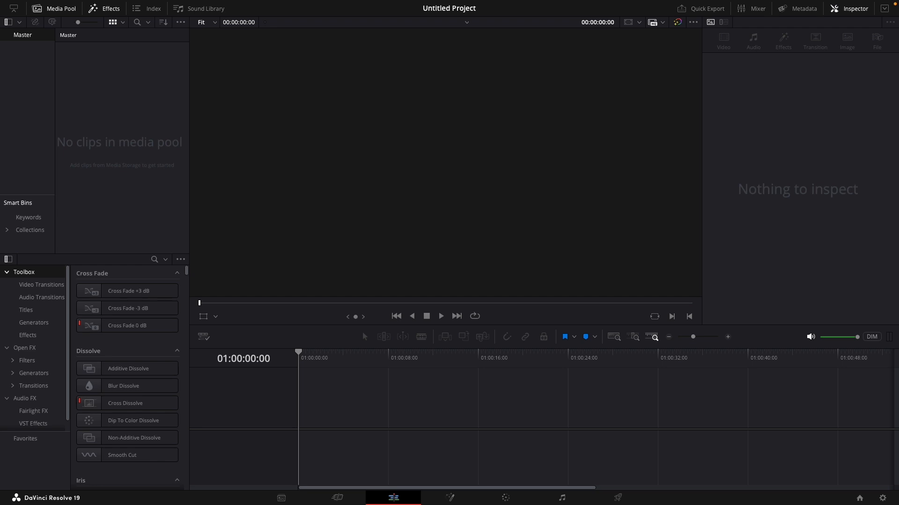
Switch to DaVinci Resolve and add the rendered raindrop images to the empty project's media pool
drag(897, 433, 114, 82)
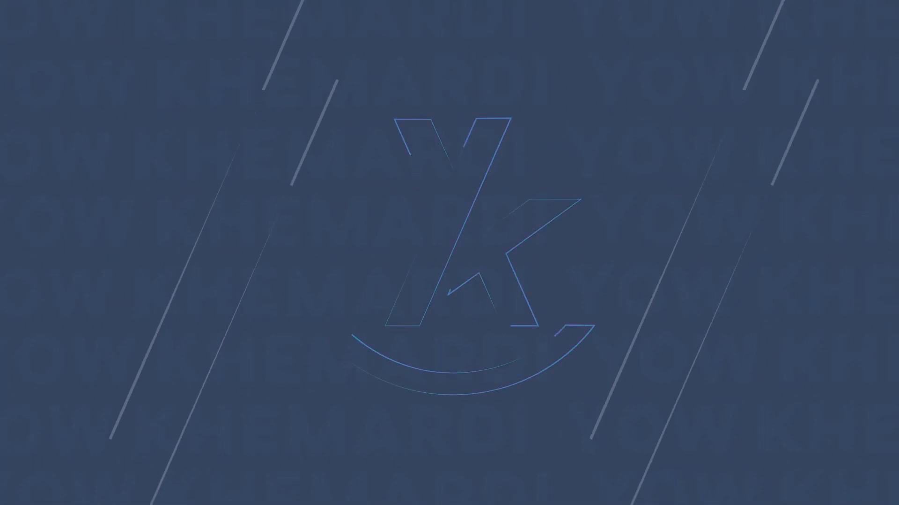